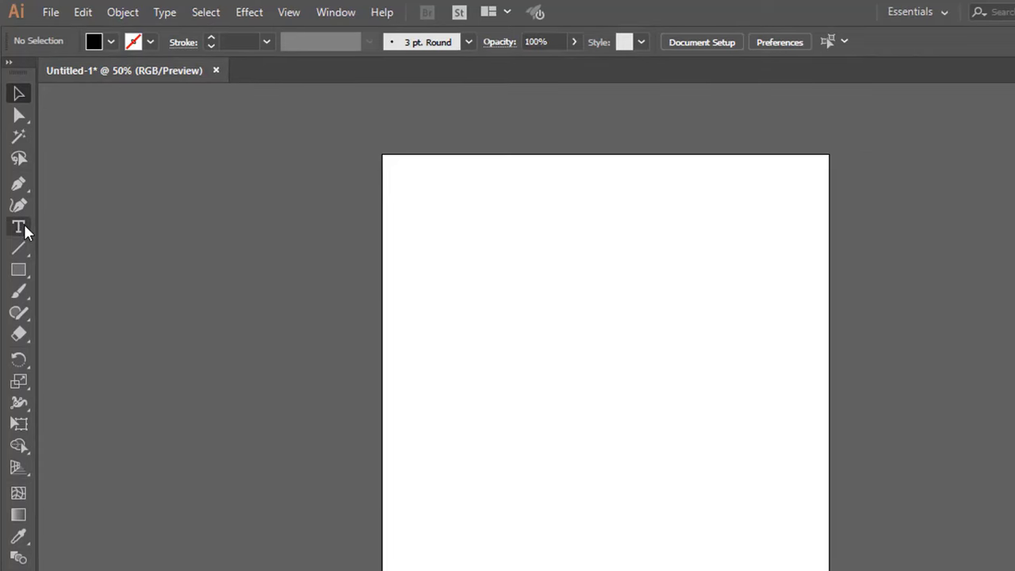
Step: Type the word ACT on the artboard and drag it toward the top middle
click(19, 228)
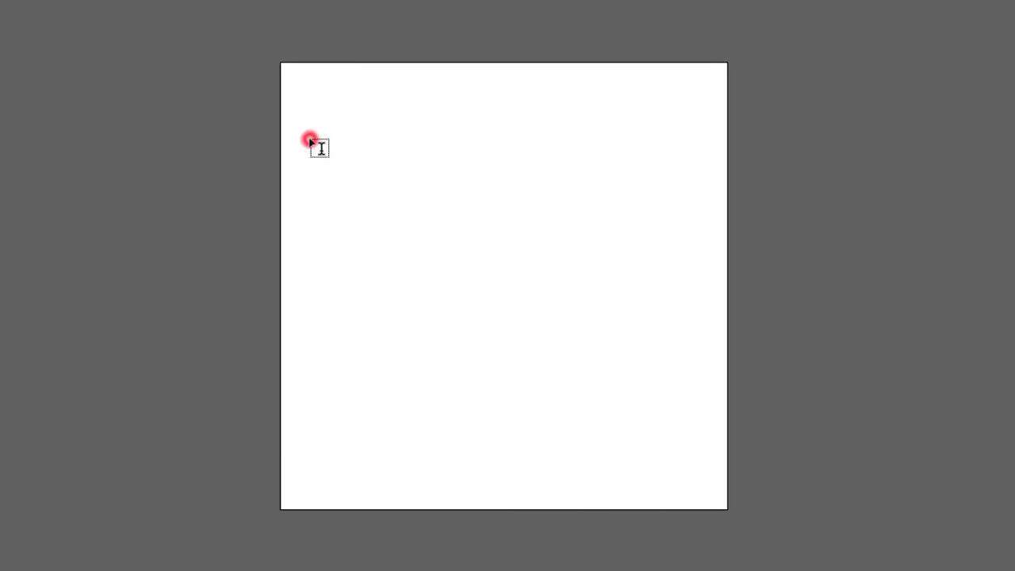
click(310, 141)
text(ACT)
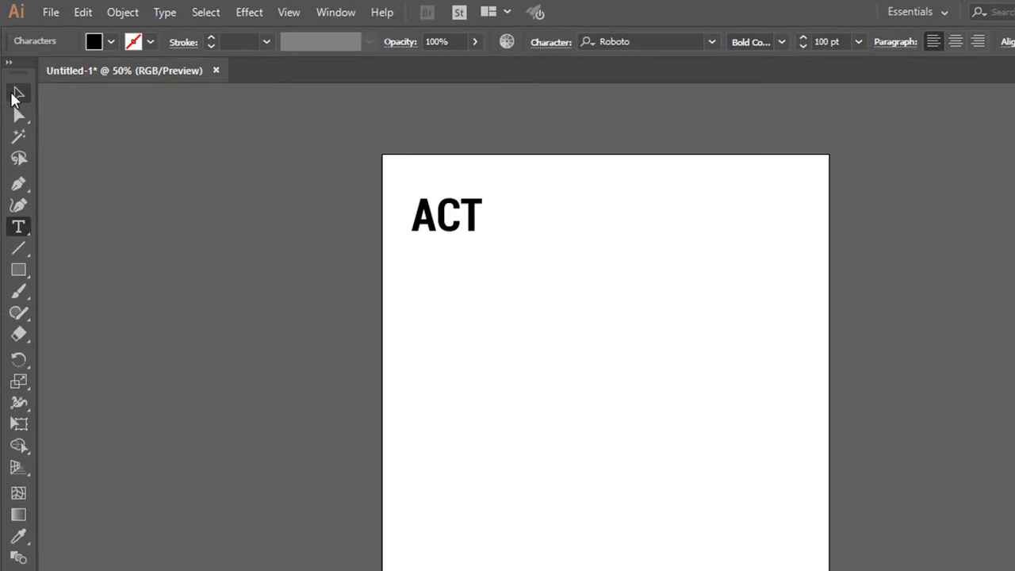
click(18, 93)
click(428, 246)
drag(354, 135, 468, 157)
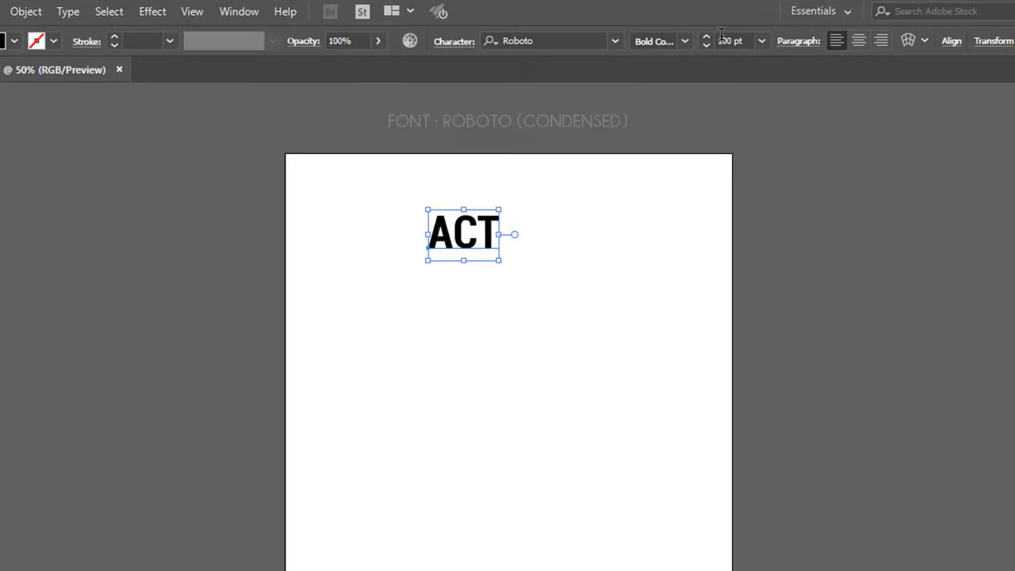
Step: Enlarge ACT to 300 pt and move it fully onto the artboard
click(728, 41)
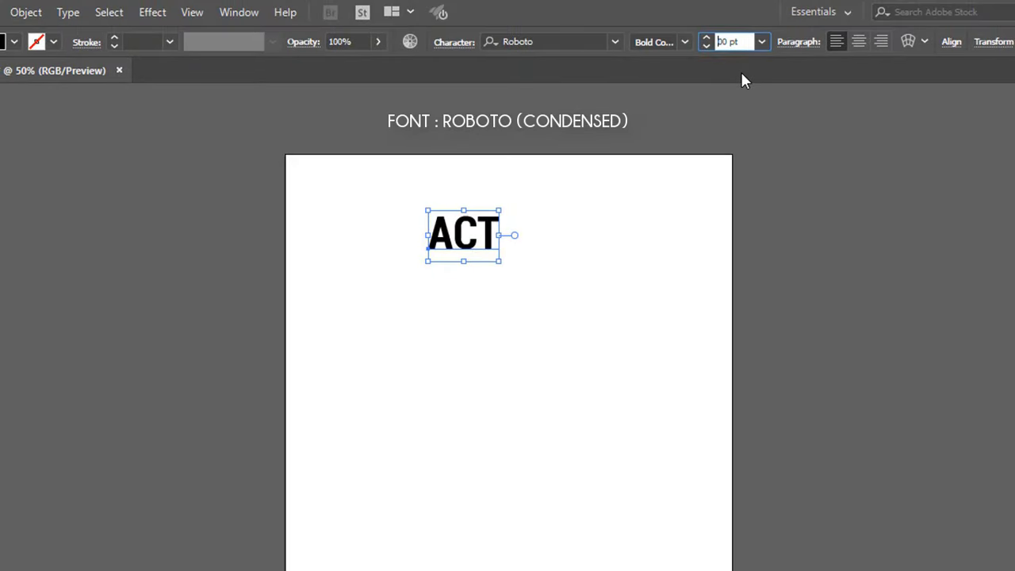
text(300)
key(Return)
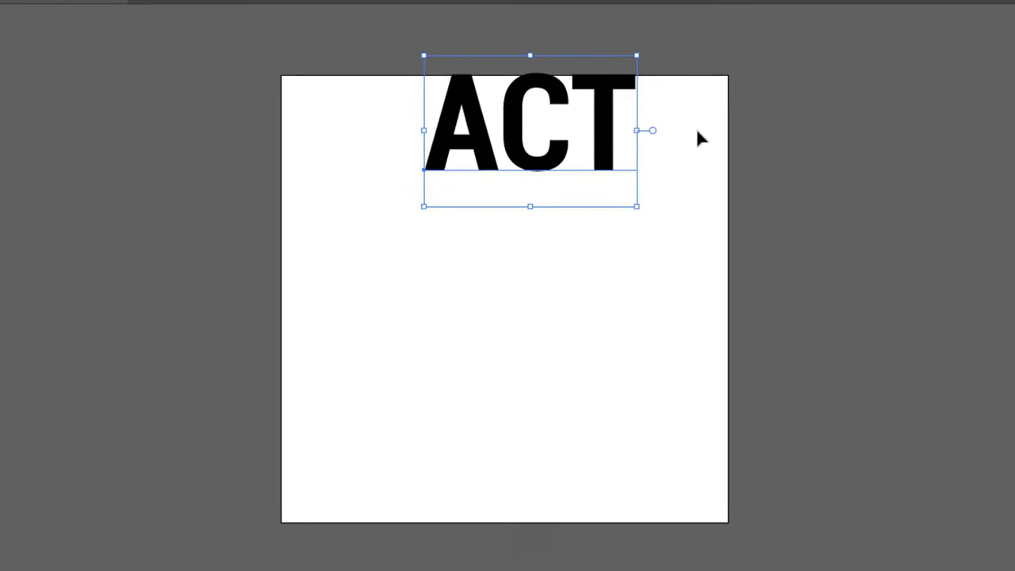
click(695, 122)
drag(542, 97, 526, 136)
Step: Copy and paste ACT, then Alt-drag a third copy below the second
click(80, 12)
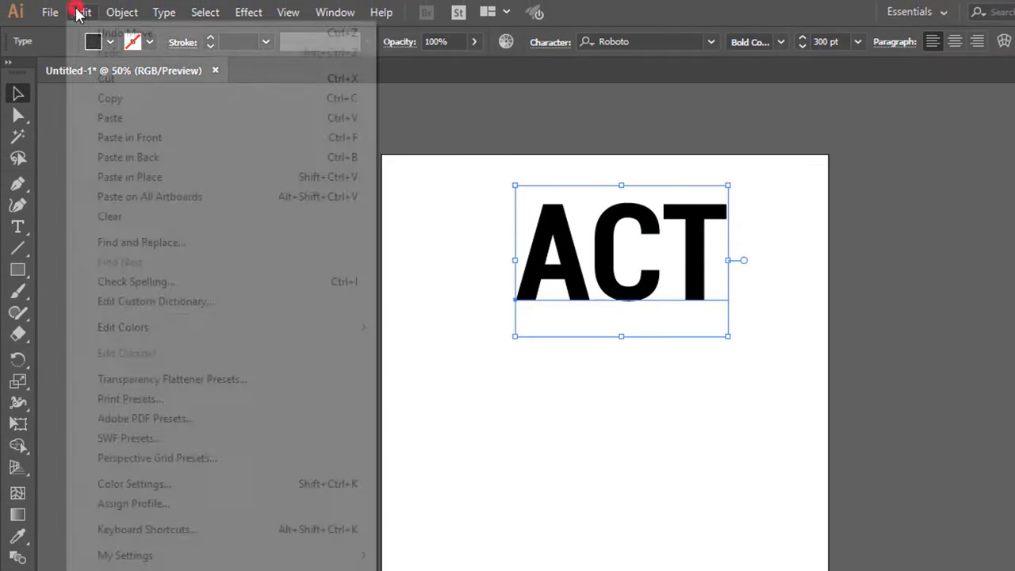
click(115, 99)
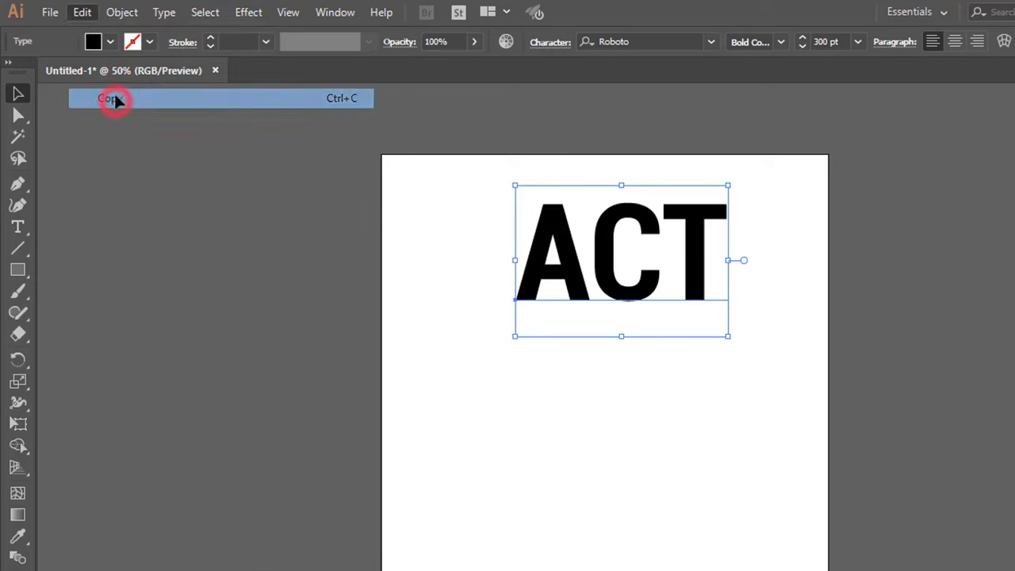
click(83, 12)
click(119, 125)
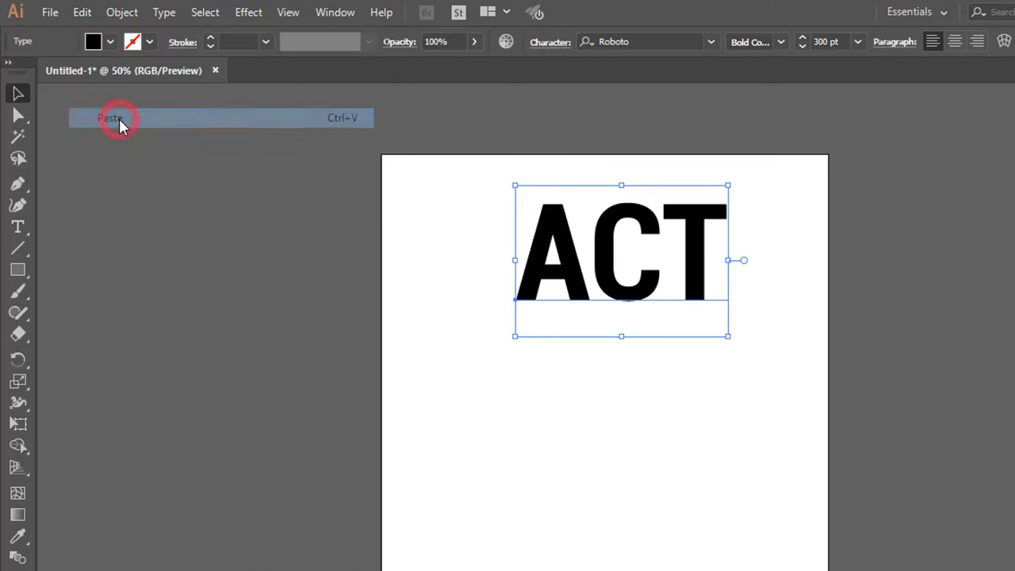
click(84, 12)
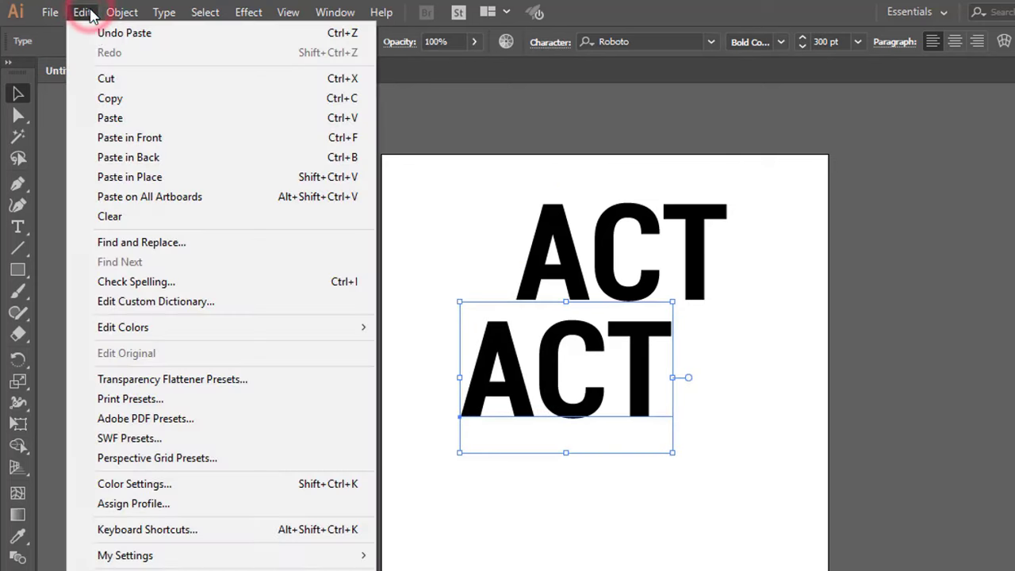
click(125, 111)
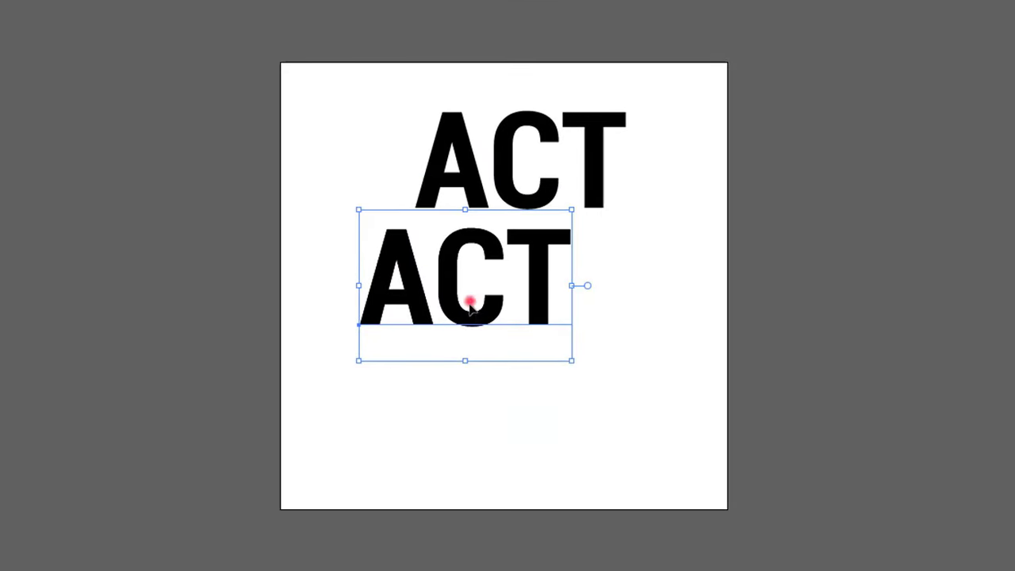
drag(469, 299, 544, 424)
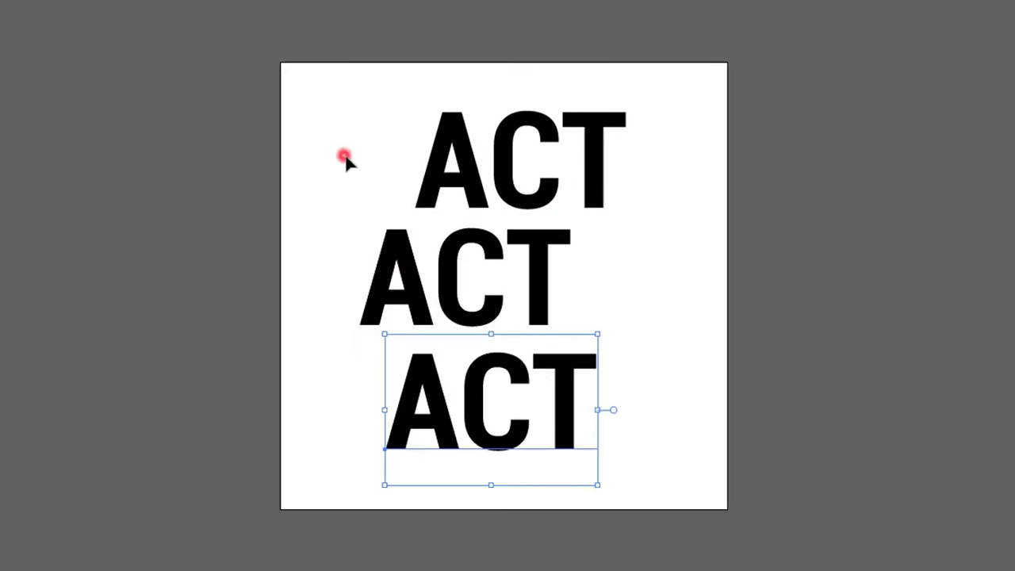
Step: Select all three ACT lines and centre them horizontally on one another
drag(345, 158, 681, 419)
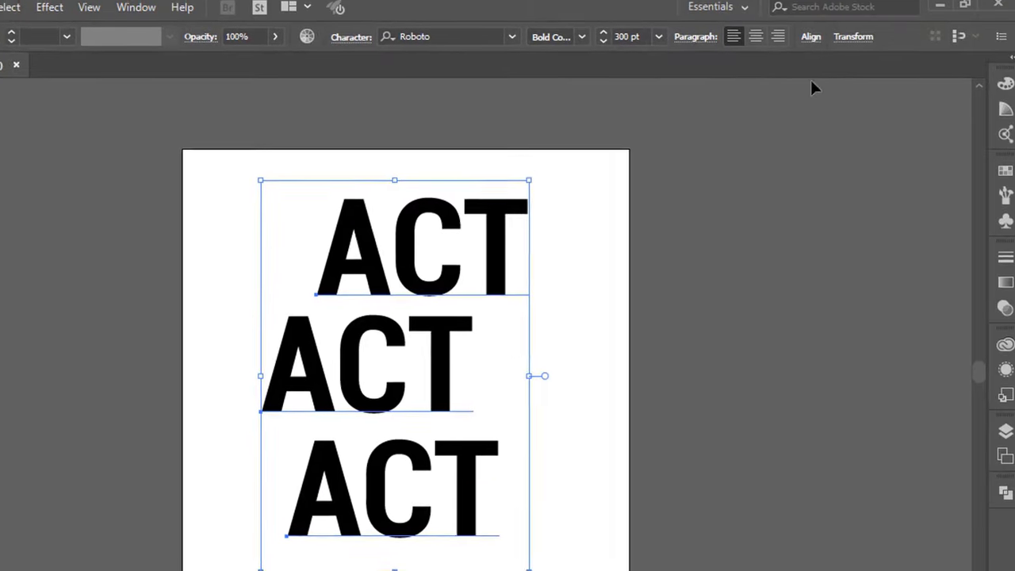
click(810, 36)
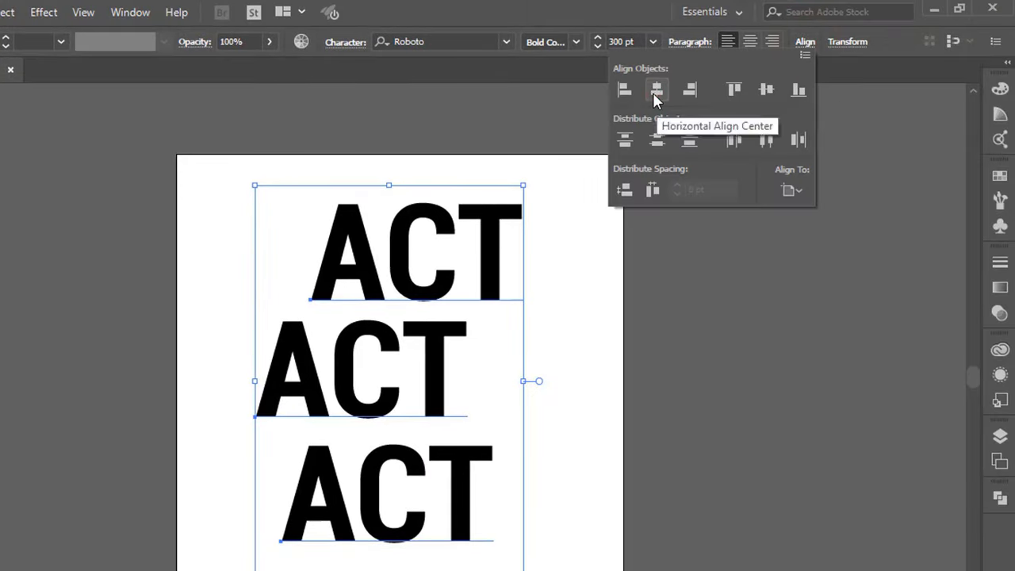
click(656, 90)
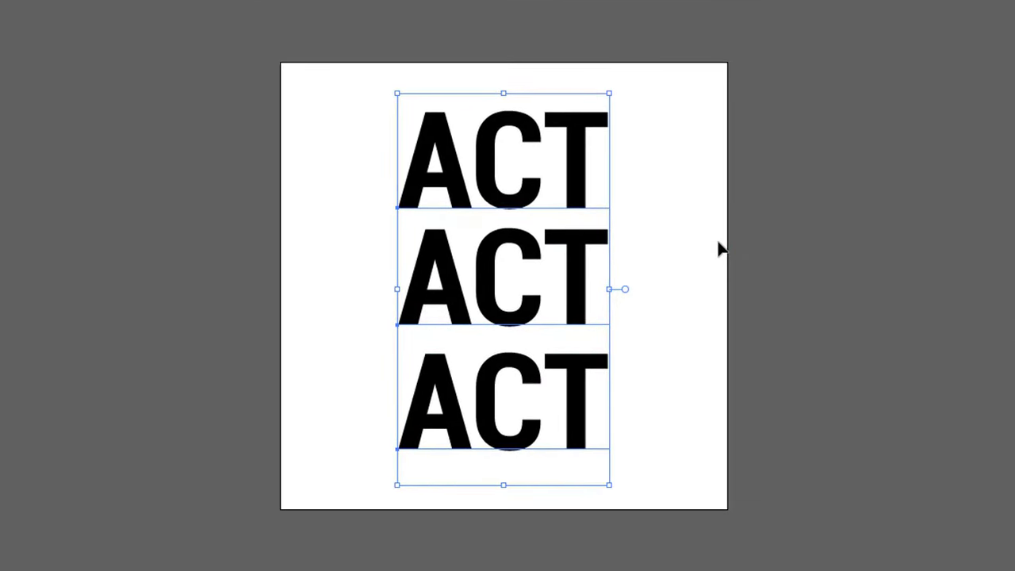
click(718, 250)
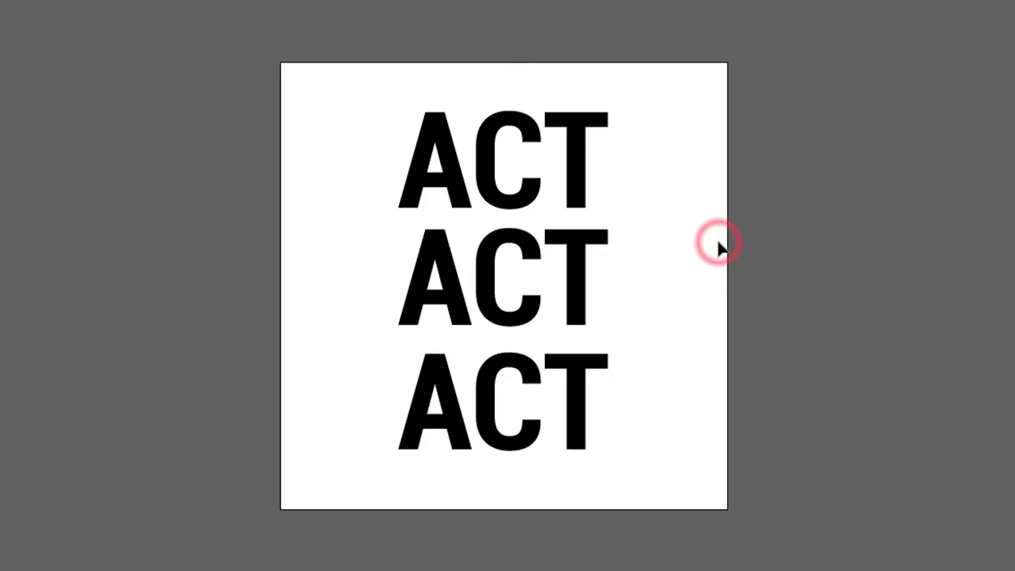
Step: Retype the middle ACT line as LIKE
double_click(558, 256)
double_click(596, 263)
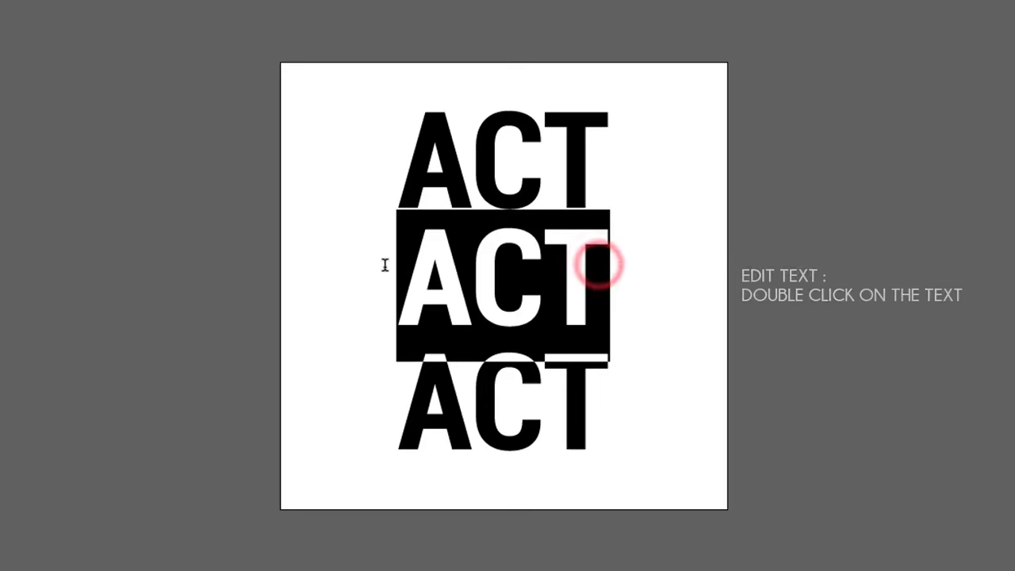
text(LIK)
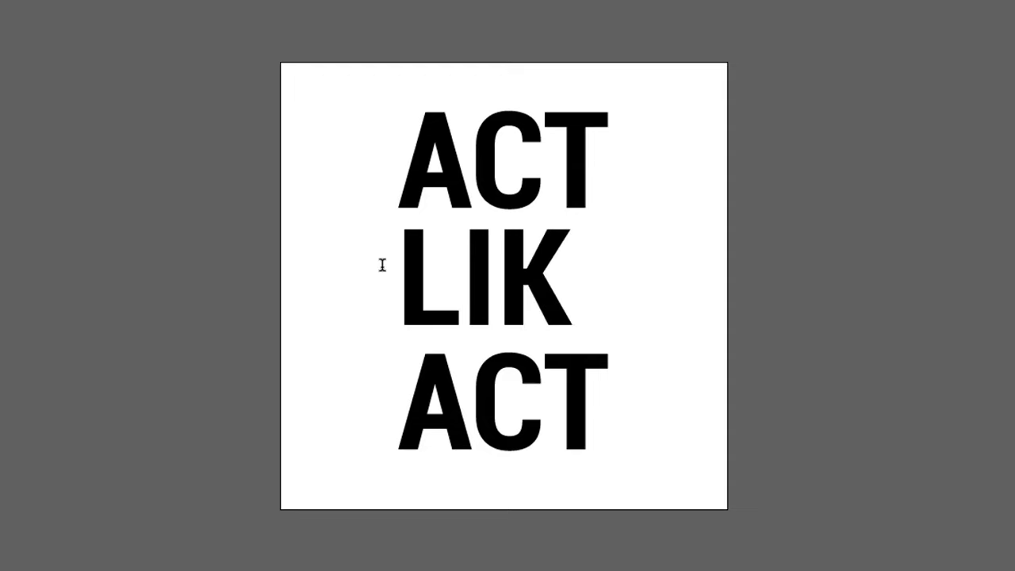
text(E)
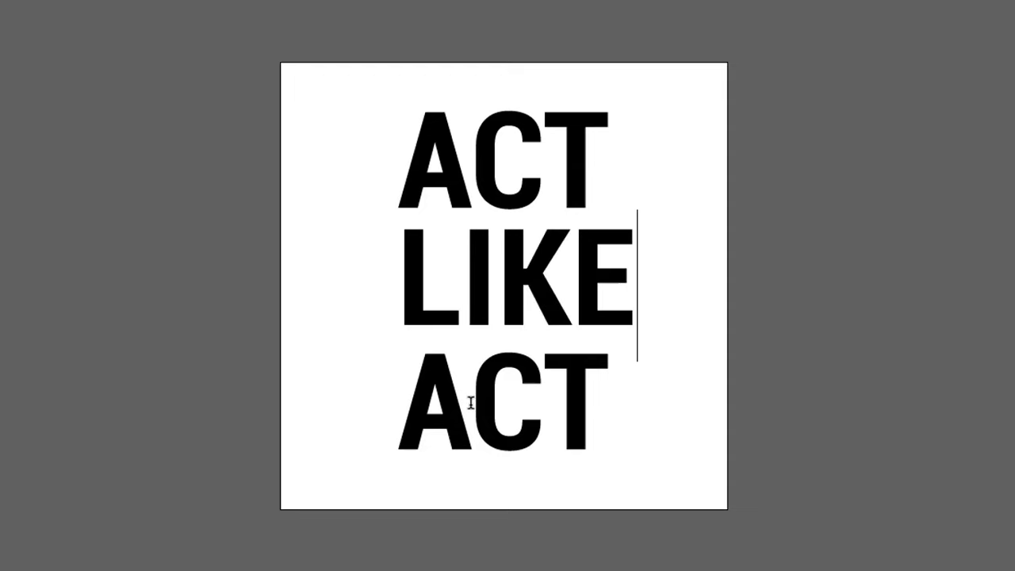
Step: Replace the bottom ACT line with PRO and finish text editing
click(483, 406)
drag(402, 396, 579, 426)
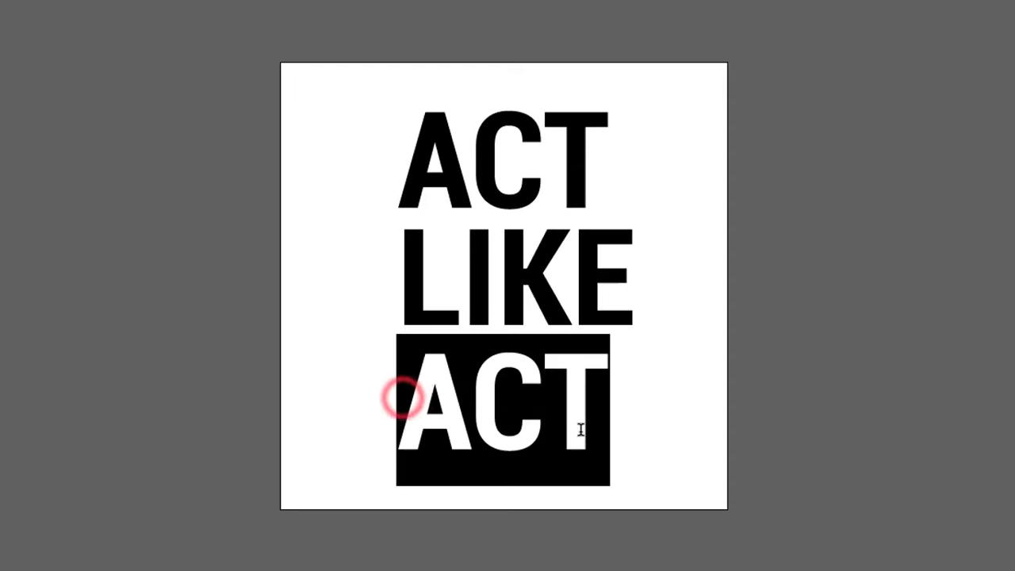
key(BackSpace)
text(PRO)
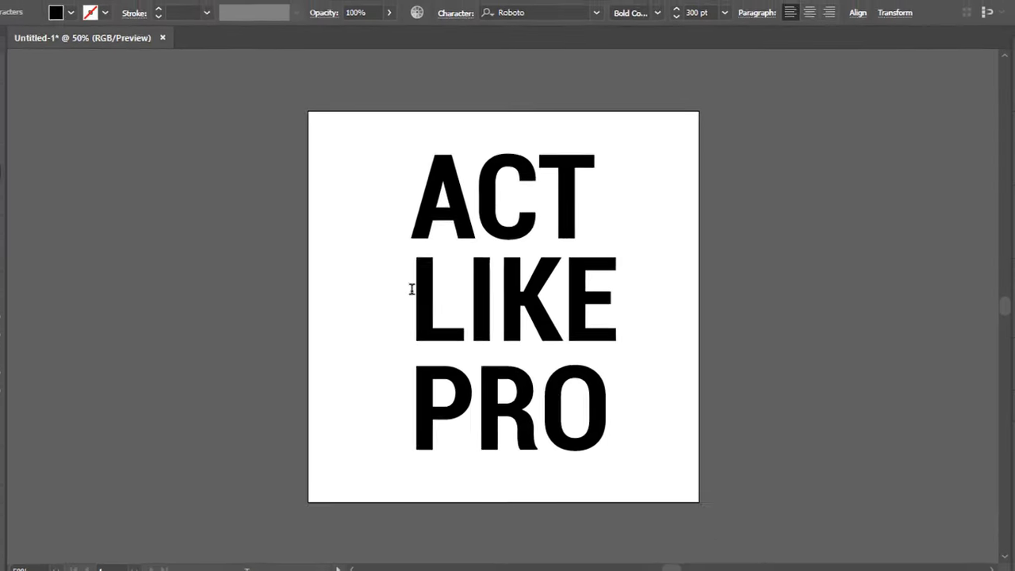
click(13, 78)
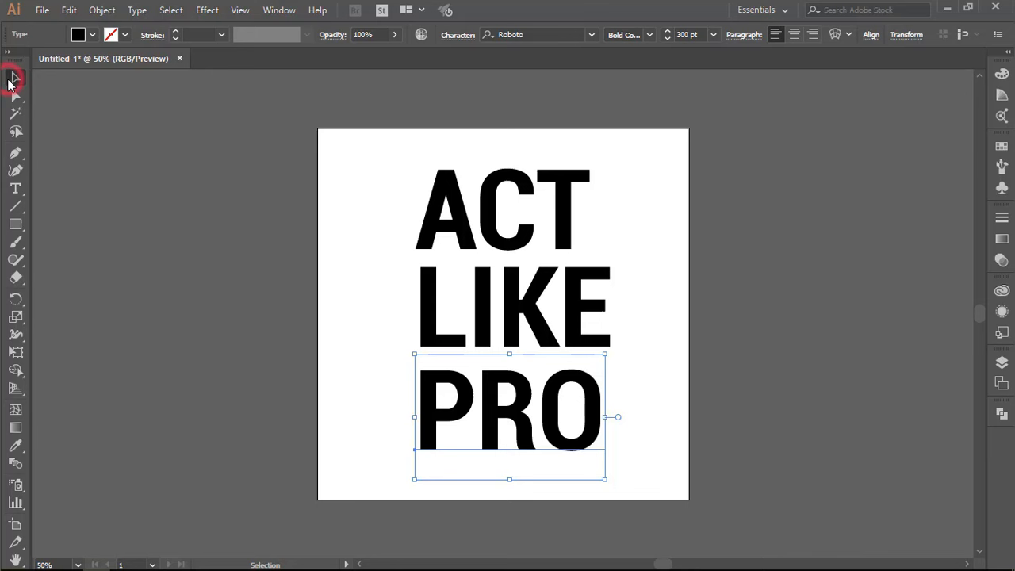
Step: Give the ACT, LIKE and PRO lines a white 3 pt stroke
click(214, 193)
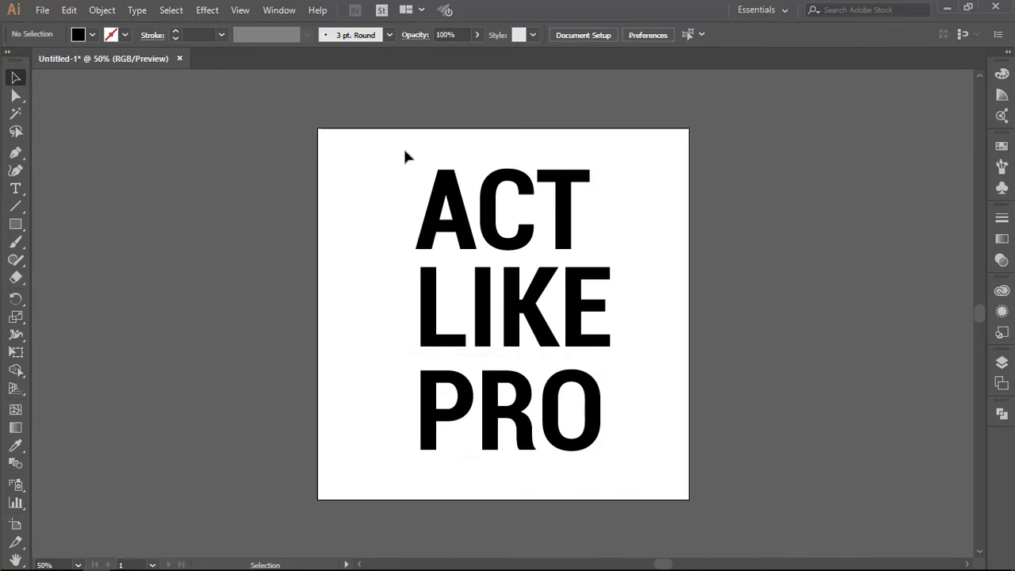
drag(397, 145, 599, 452)
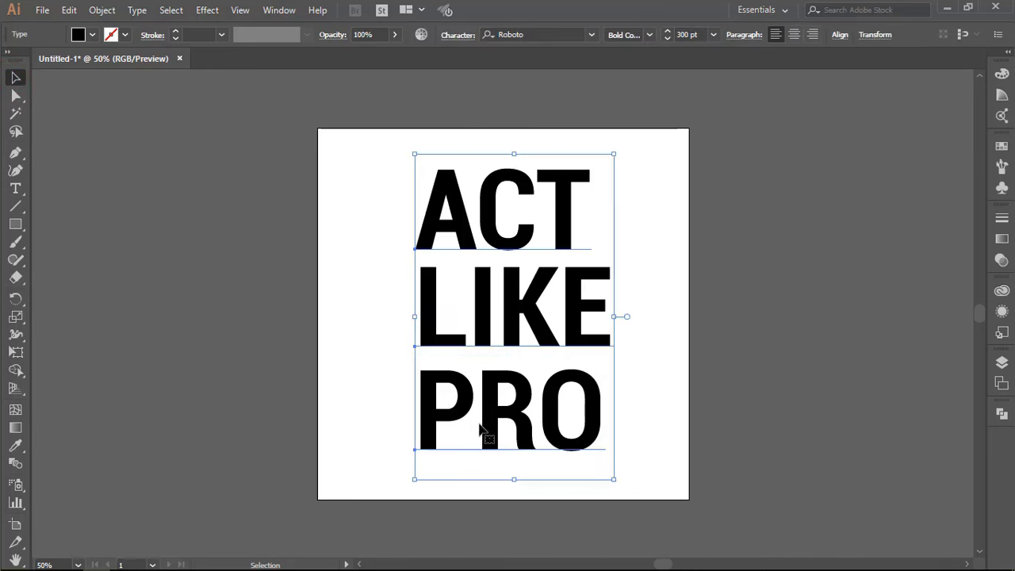
click(126, 35)
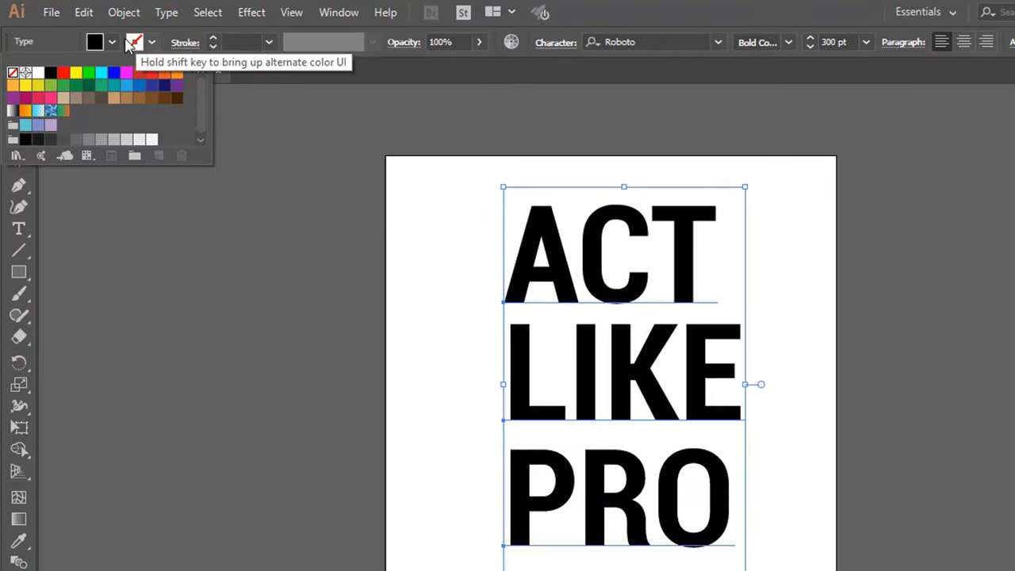
click(39, 72)
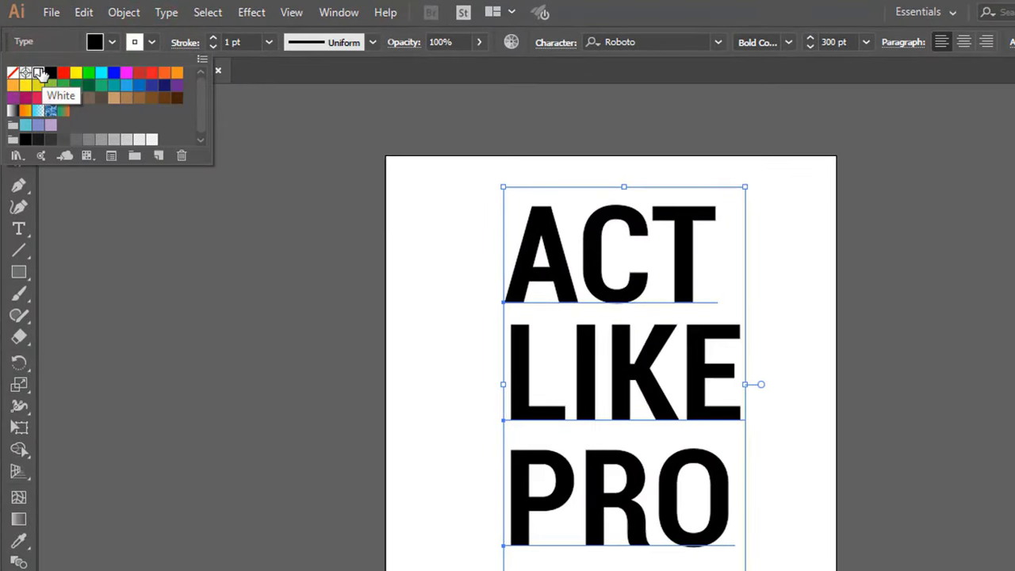
click(230, 41)
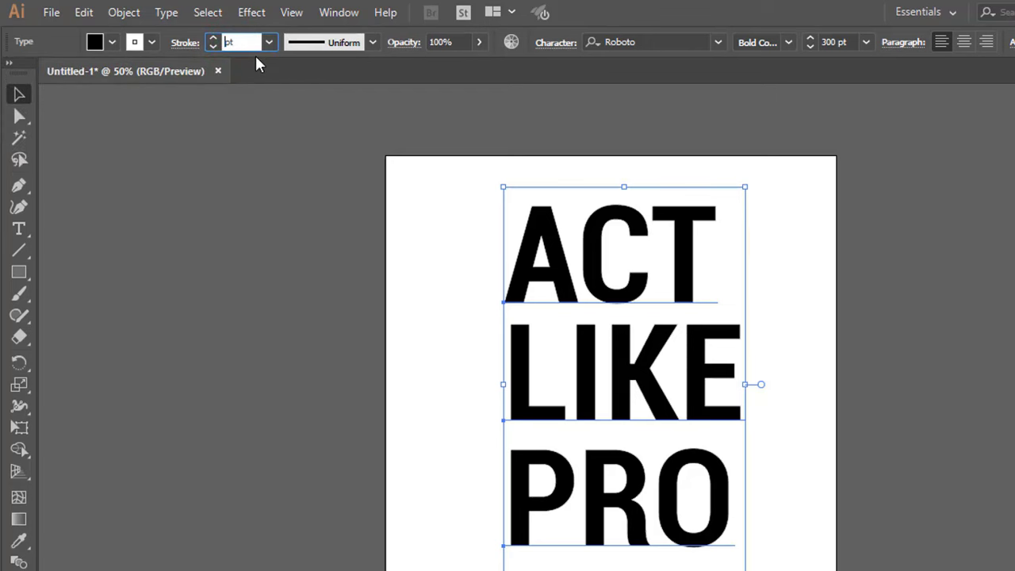
text(3)
key(Return)
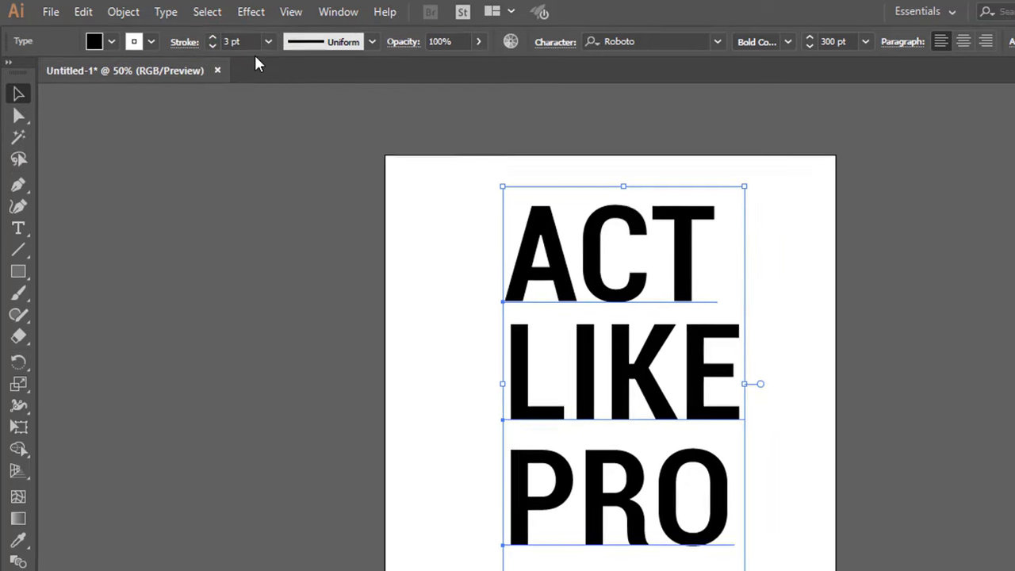
click(669, 175)
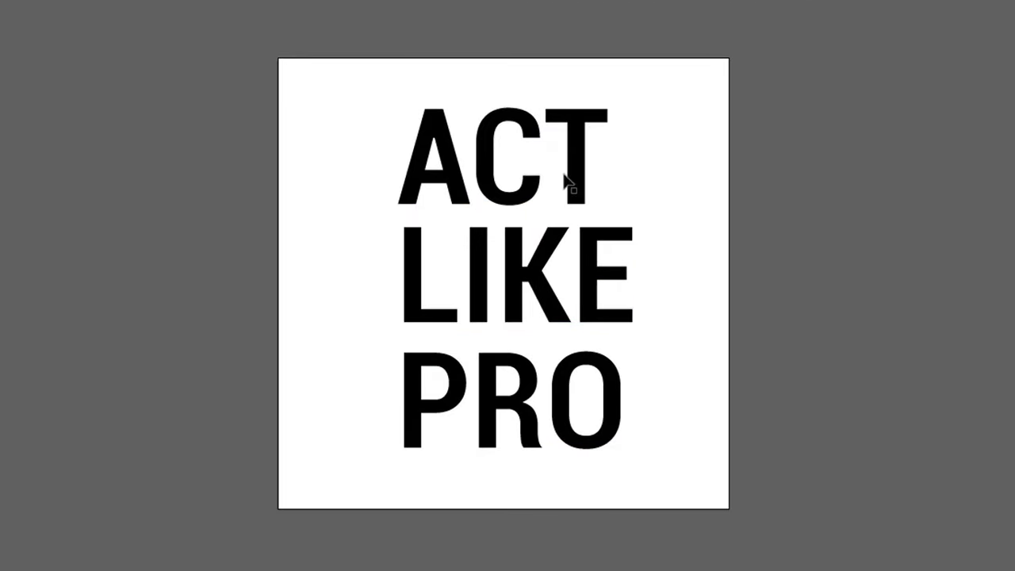
drag(386, 74, 600, 157)
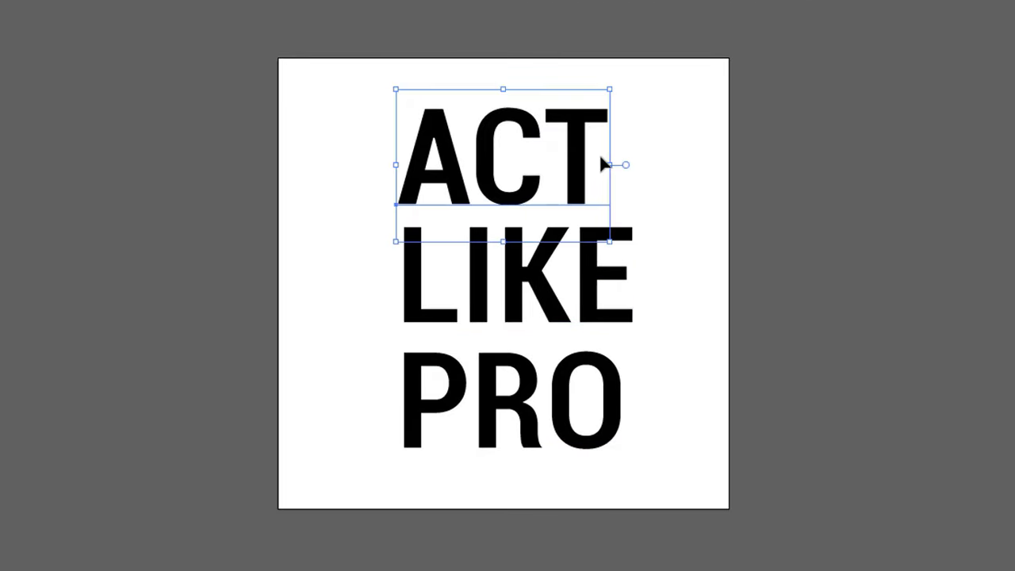
Step: Apply a 3D Rotate effect to ACT with the Isometric Top position
click(145, 12)
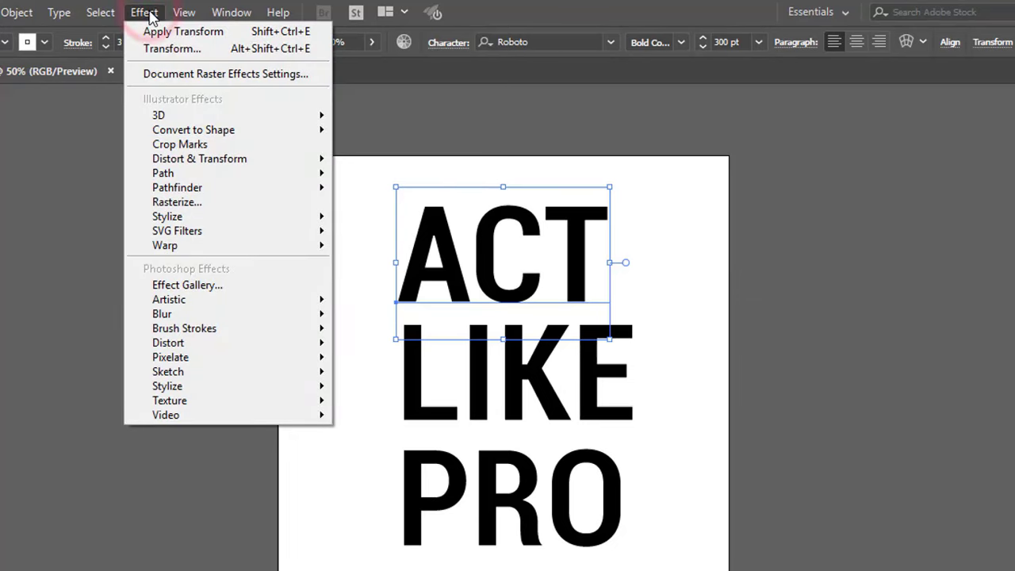
click(272, 117)
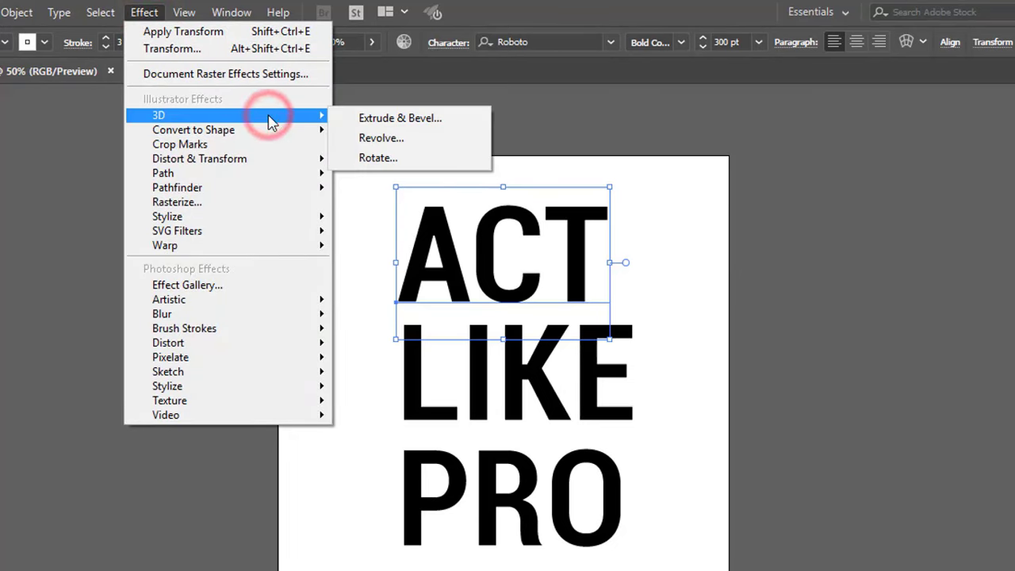
click(373, 158)
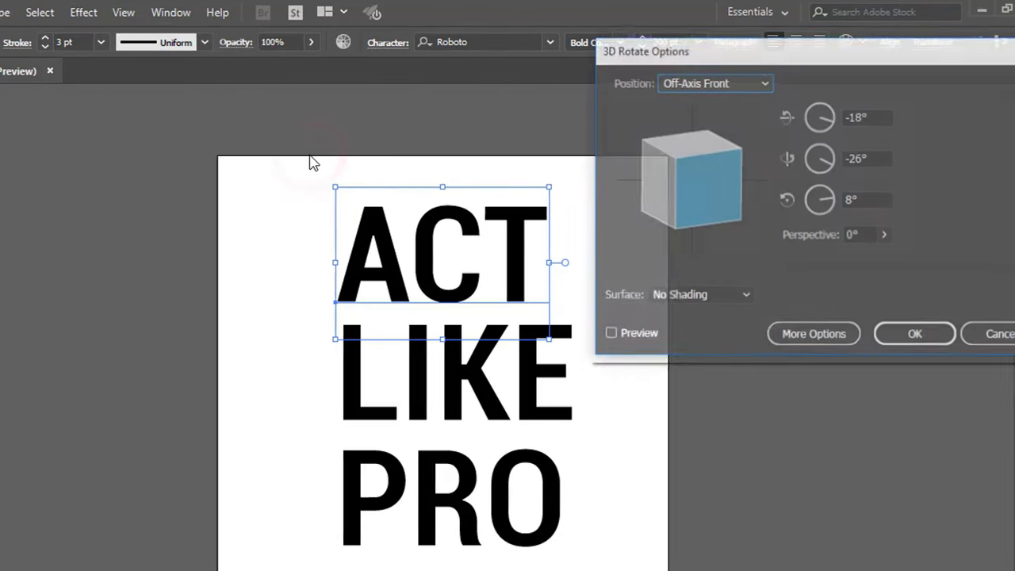
click(561, 335)
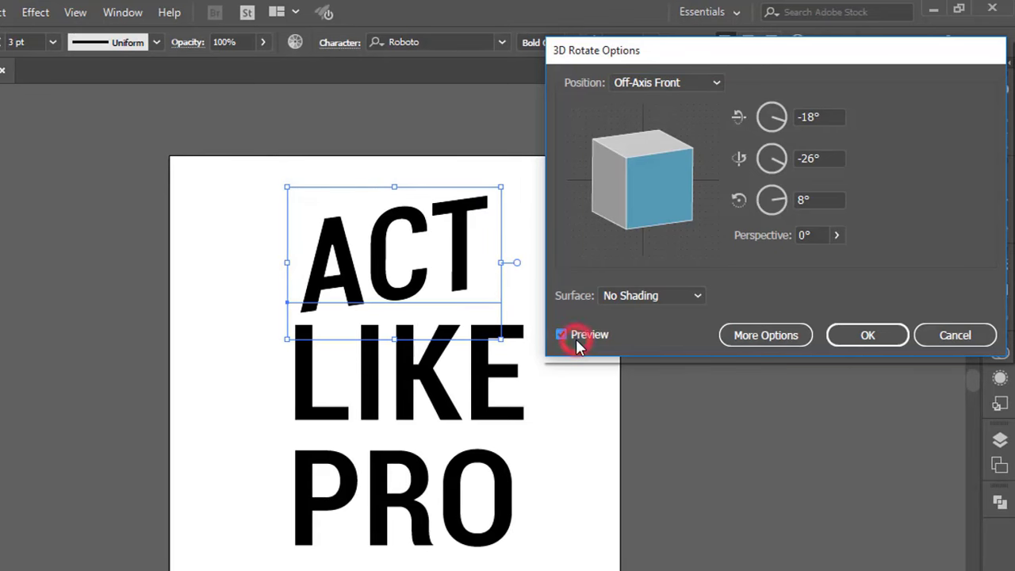
click(644, 84)
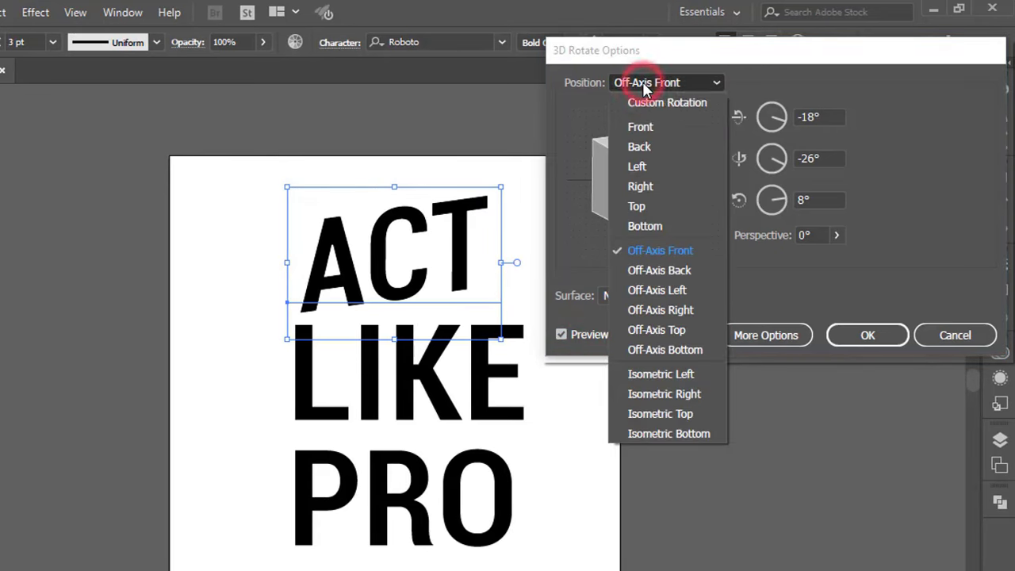
click(670, 414)
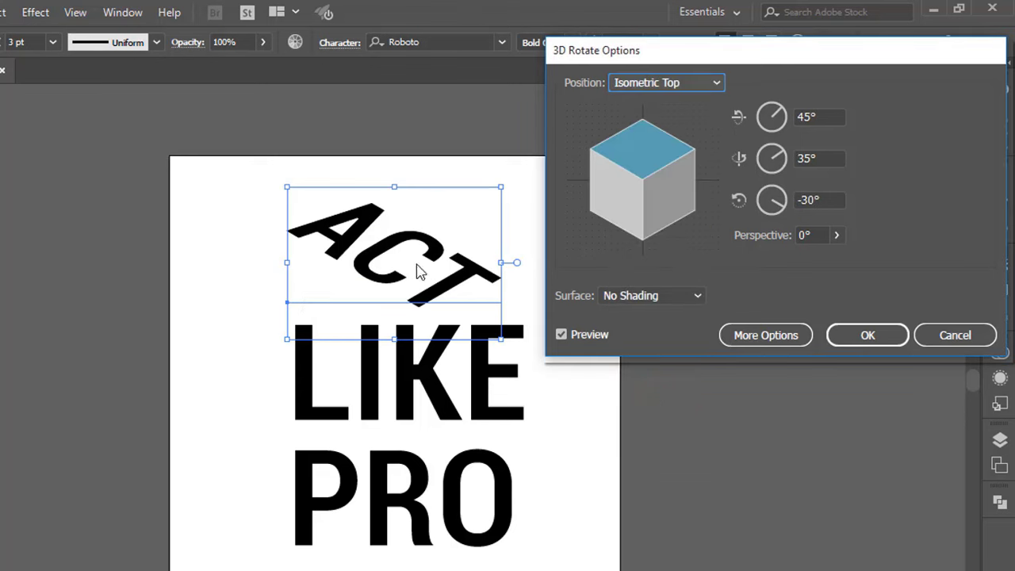
click(860, 337)
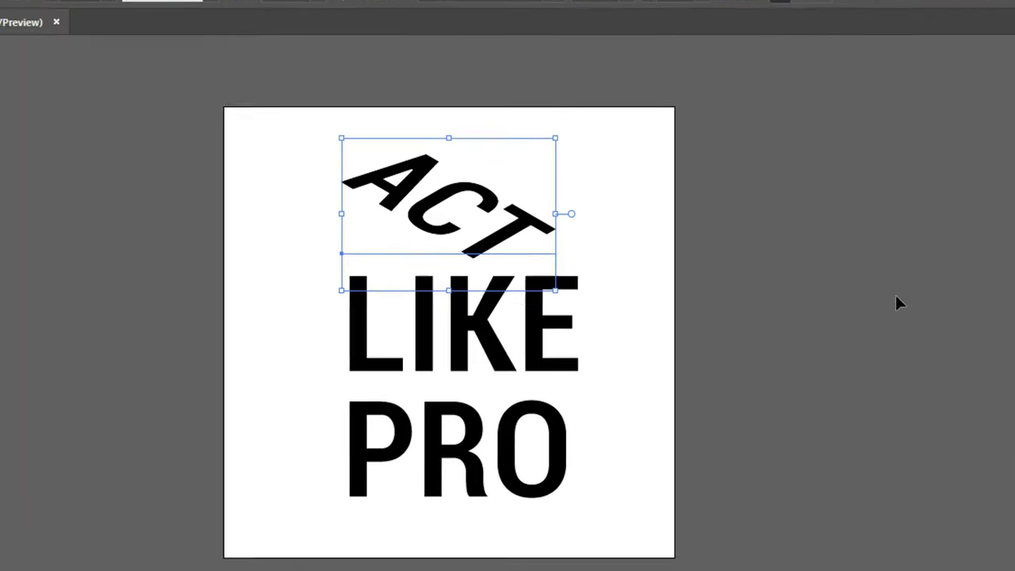
Step: Apply a 3D Rotate effect to LIKE with the Isometric Right position
click(614, 299)
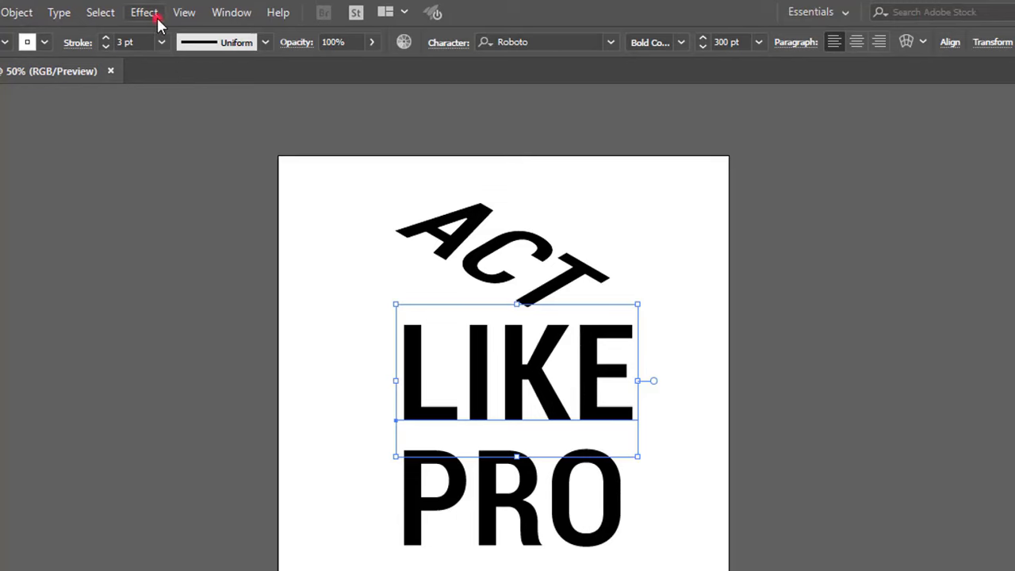
click(145, 13)
click(157, 50)
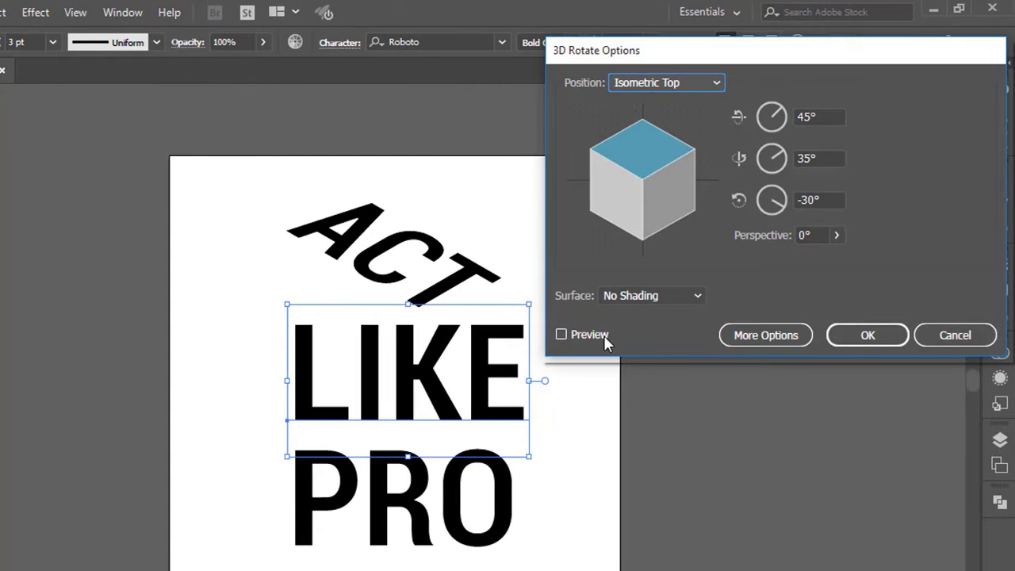
click(603, 335)
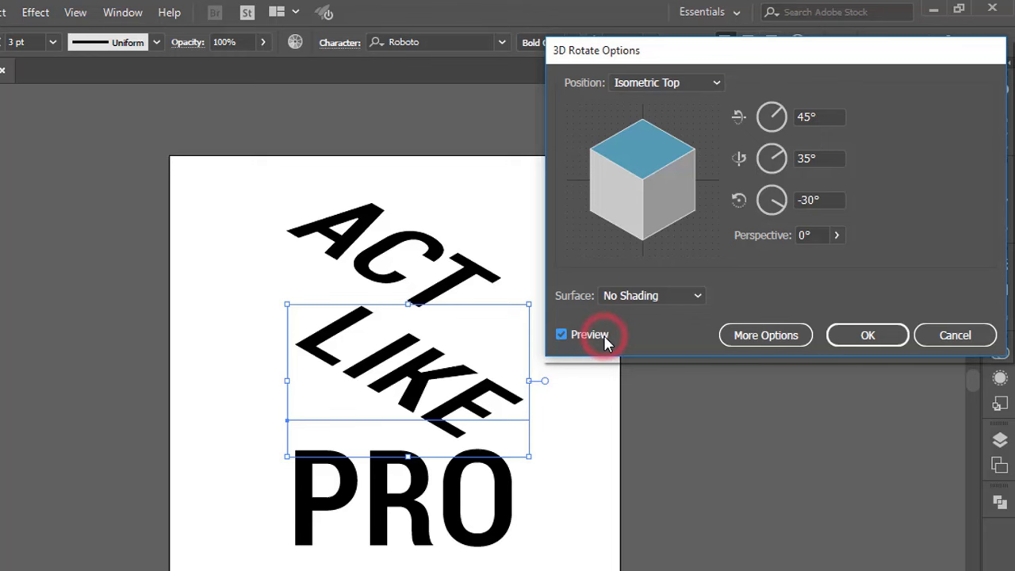
click(662, 89)
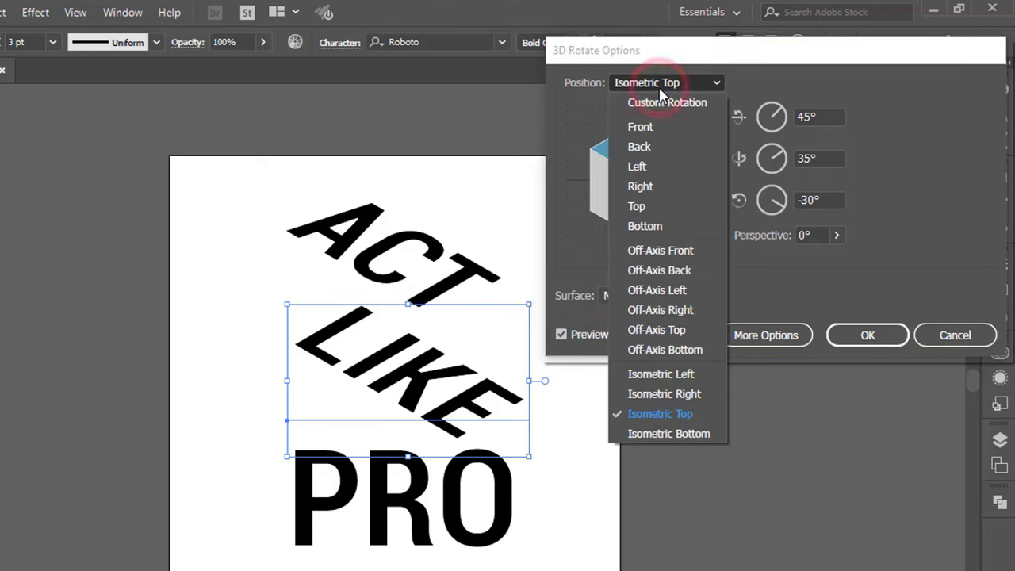
click(691, 394)
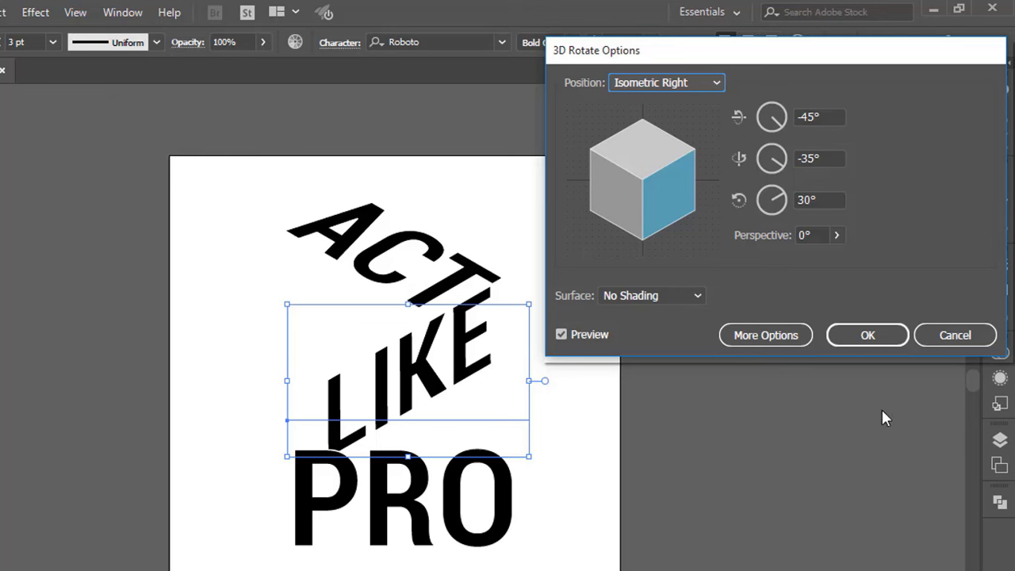
click(867, 335)
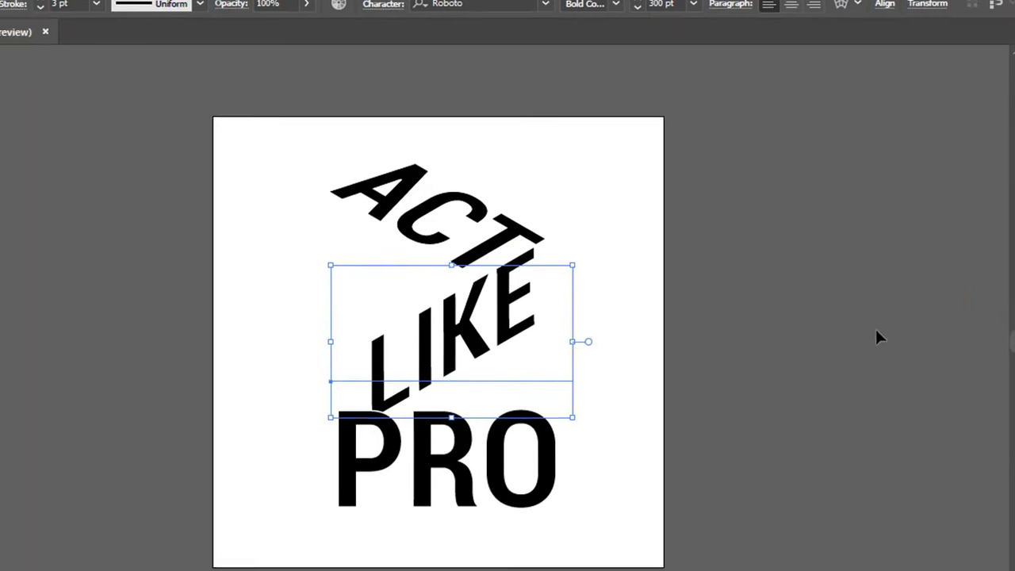
click(923, 277)
Step: Apply a 3D Rotate effect to PRO with the Isometric Left position
click(593, 387)
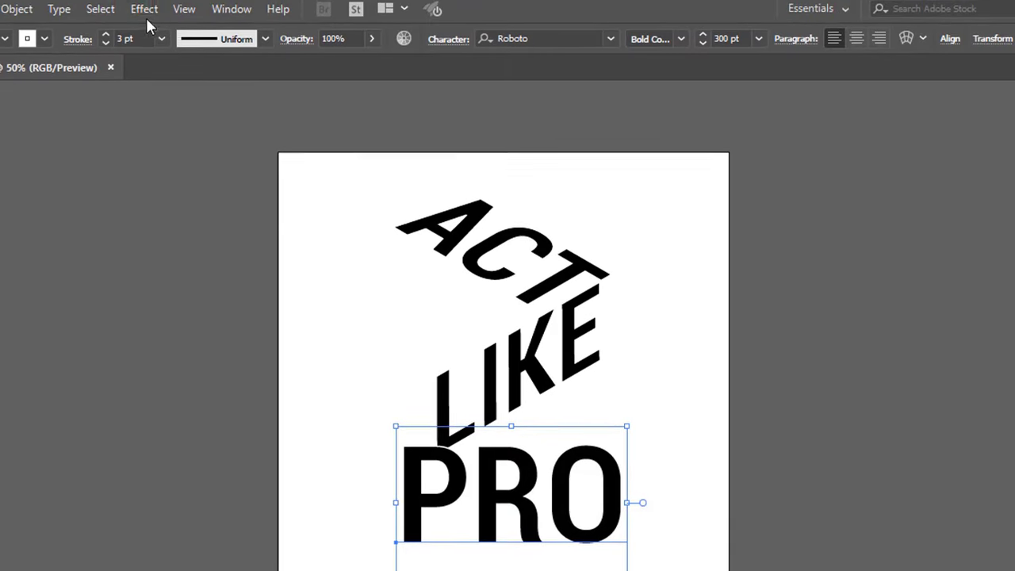
click(145, 13)
click(161, 48)
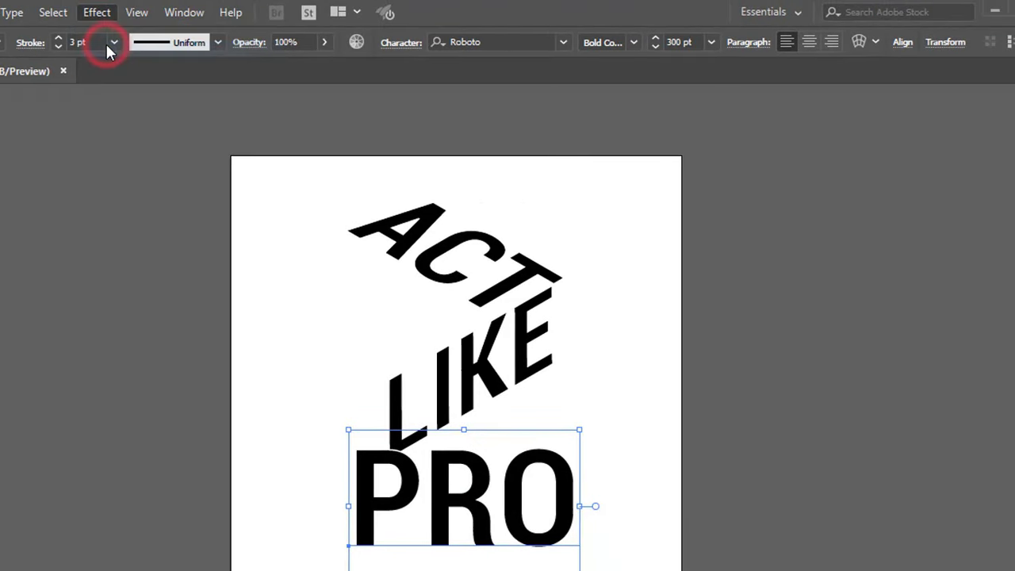
click(580, 333)
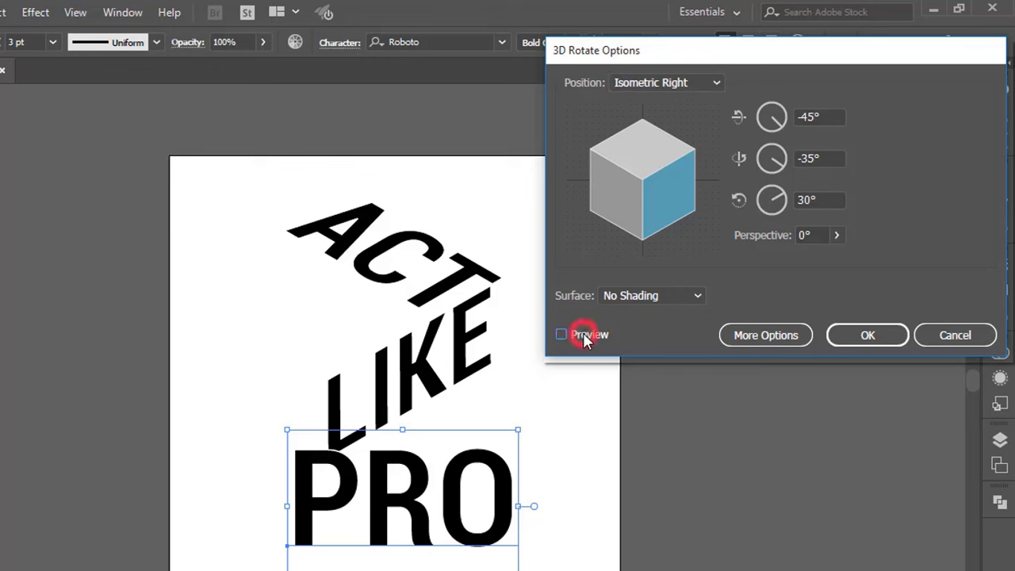
click(673, 89)
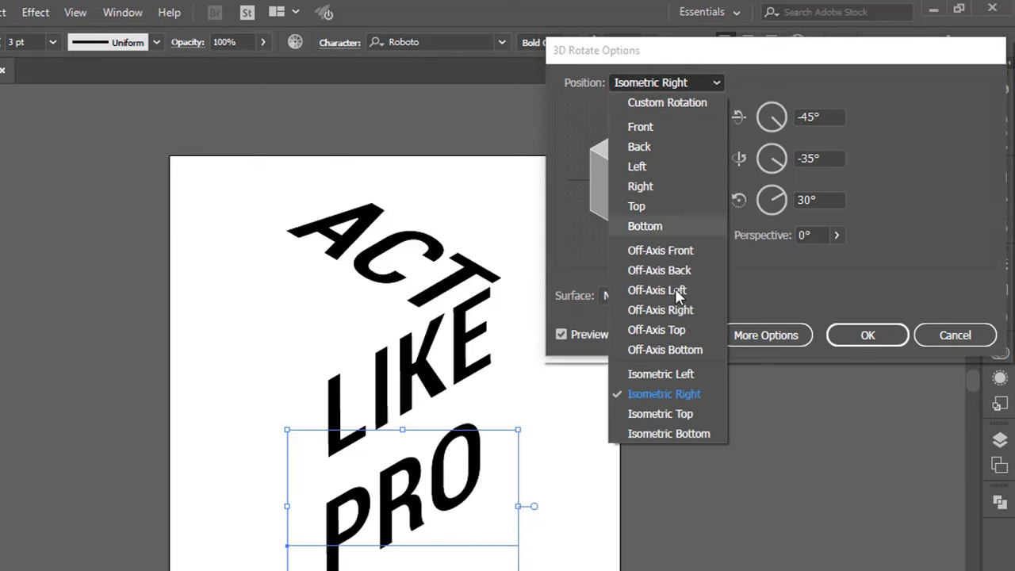
click(678, 376)
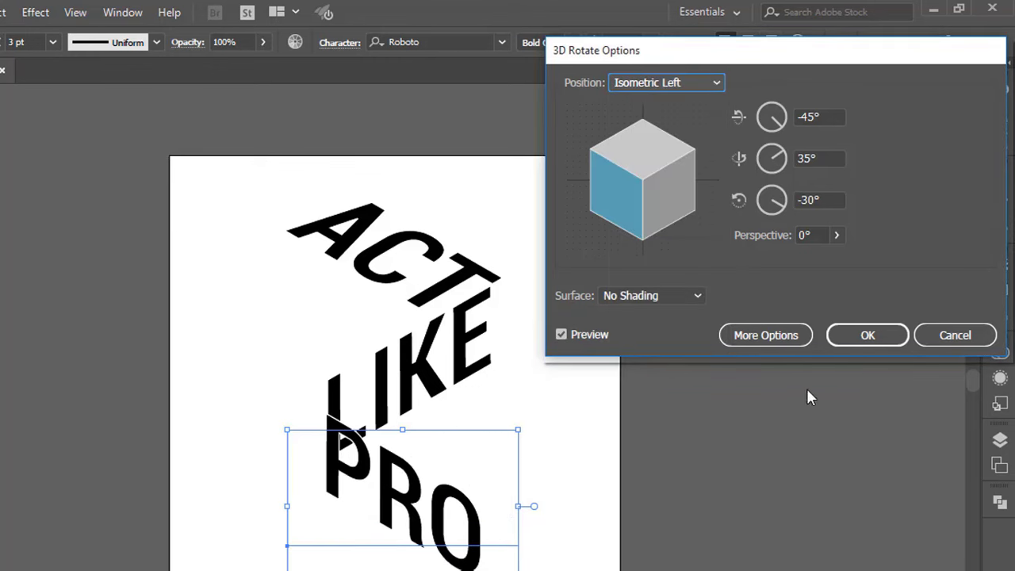
click(867, 335)
Step: Move the three tilted words to the pasteboard, then bring ACT back with LIKE above it
key(f)
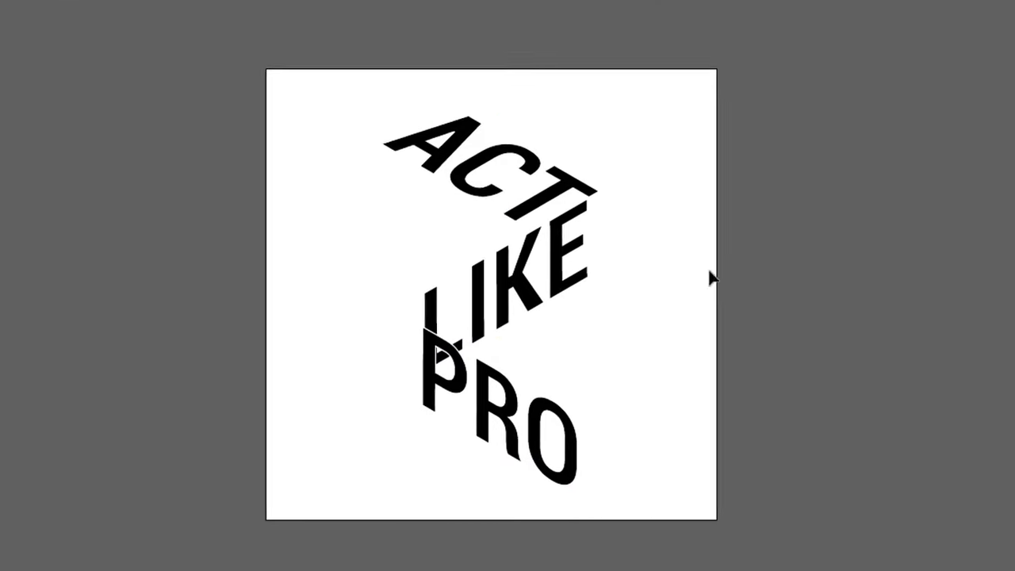
drag(354, 75, 583, 455)
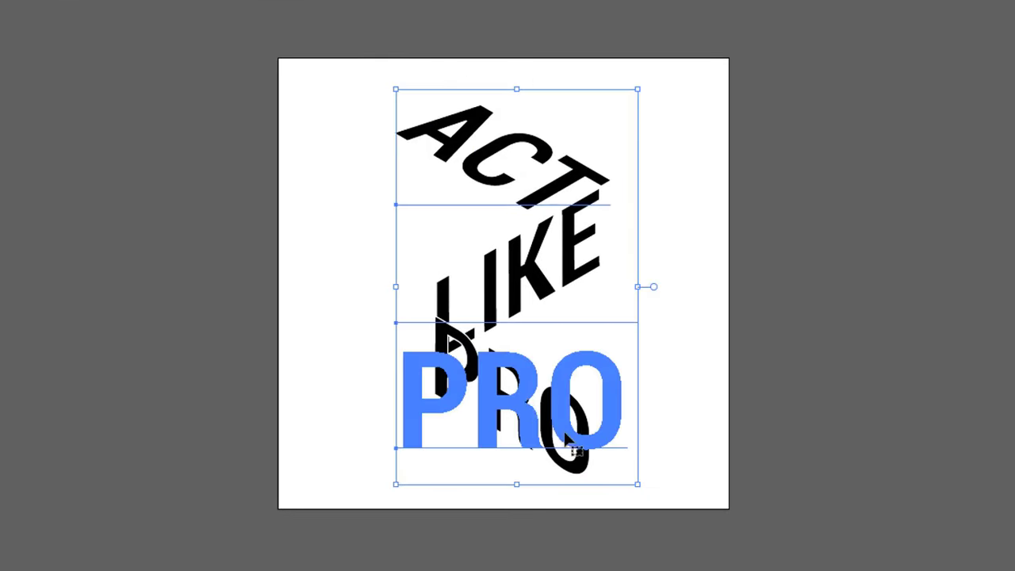
drag(480, 303, 159, 301)
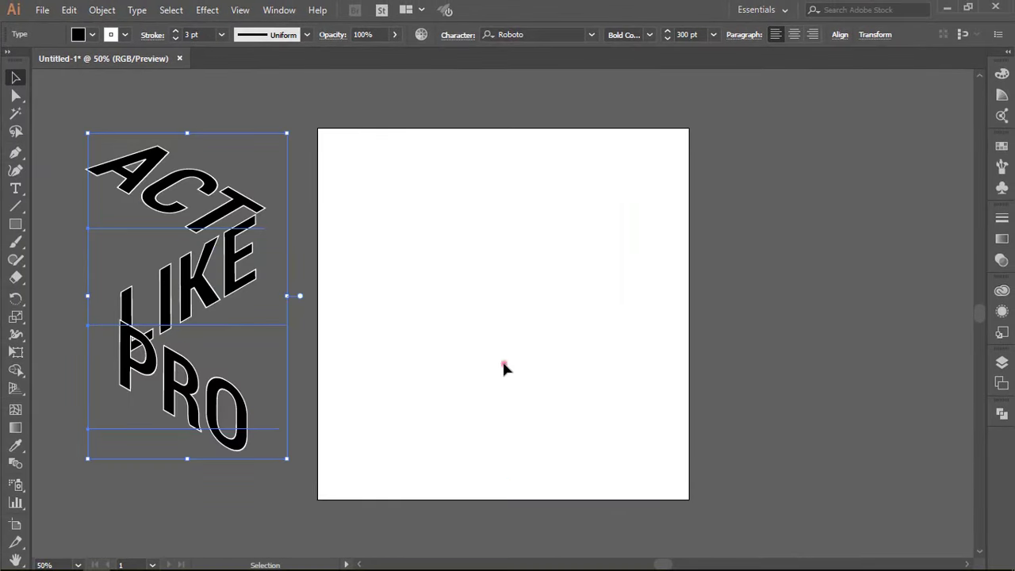
click(502, 368)
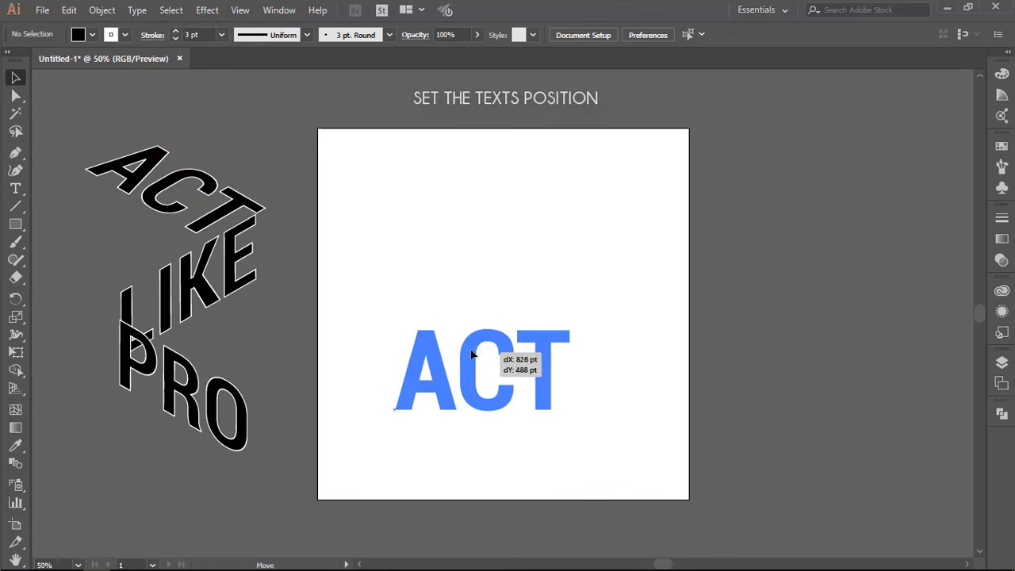
drag(165, 177, 473, 340)
click(604, 393)
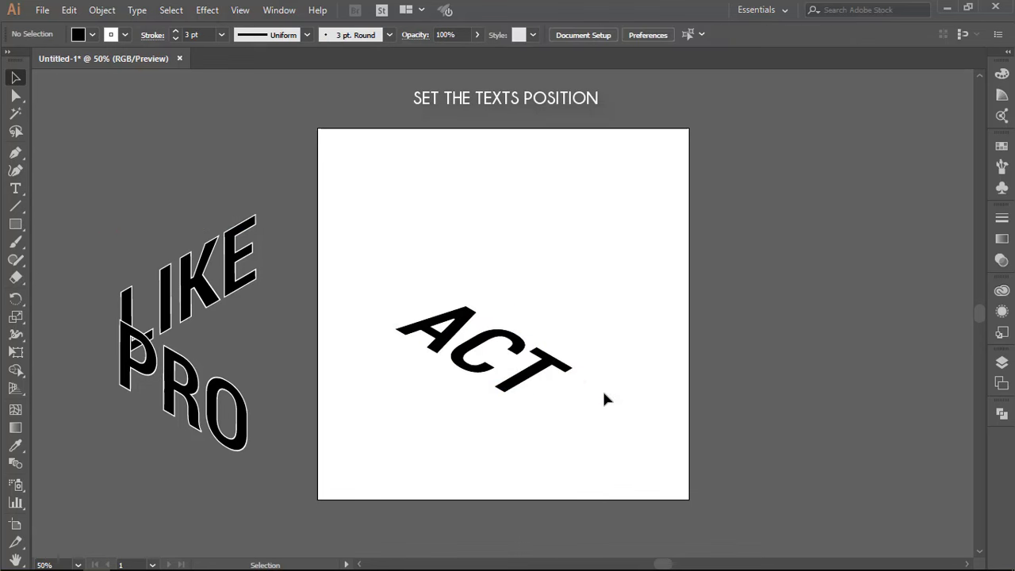
drag(227, 268, 512, 232)
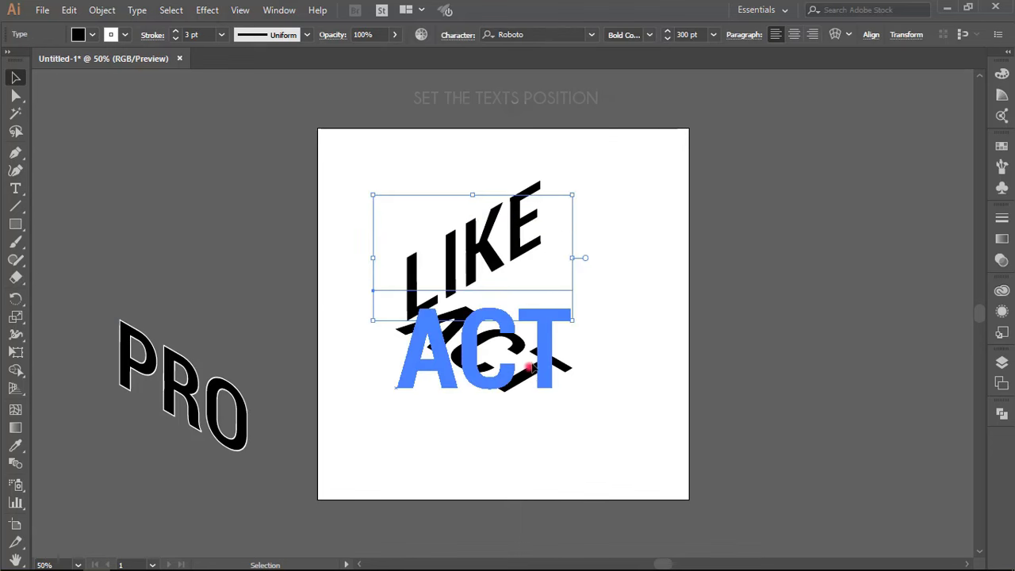
Step: Rotate ACT 90° and tuck it just below LIKE
click(527, 366)
click(468, 256)
click(543, 362)
drag(591, 412, 583, 280)
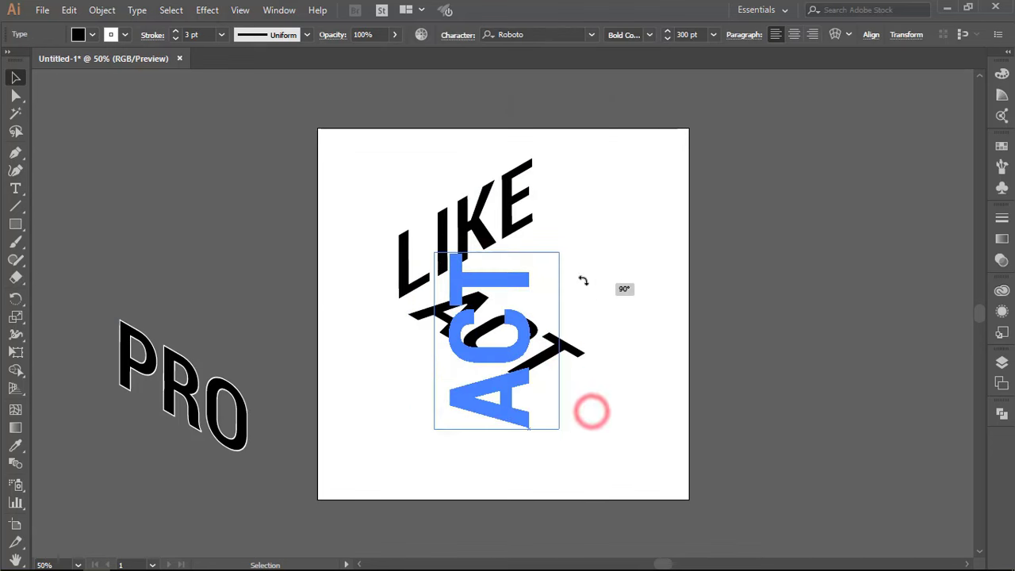
click(725, 344)
click(493, 363)
click(469, 235)
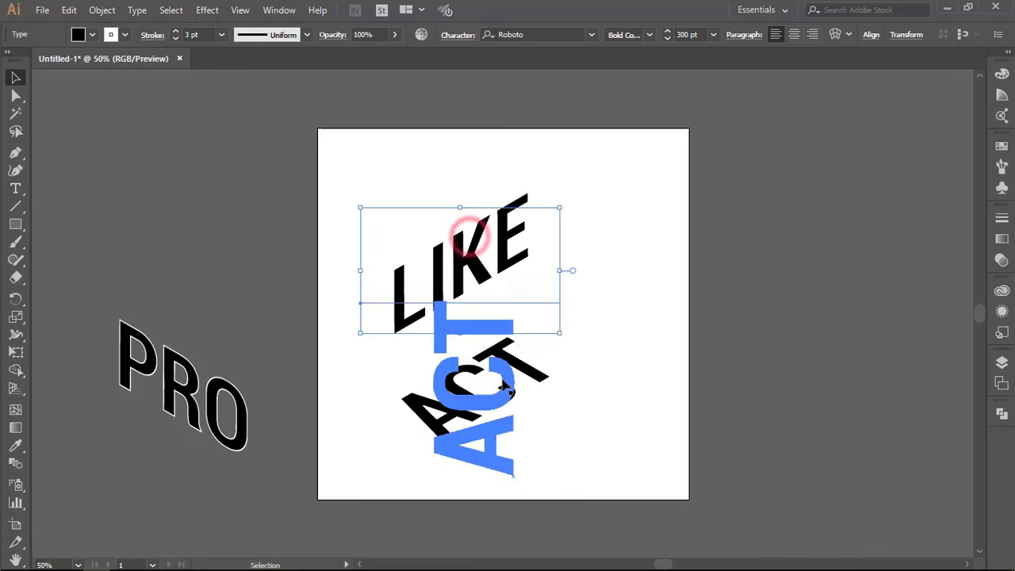
drag(502, 386, 511, 392)
key(Up)
key(Up)
key(Up)
Step: Place PRO to the right of LIKE and move the whole composition toward the artboard centre
key(Up)
key(Up)
key(Up)
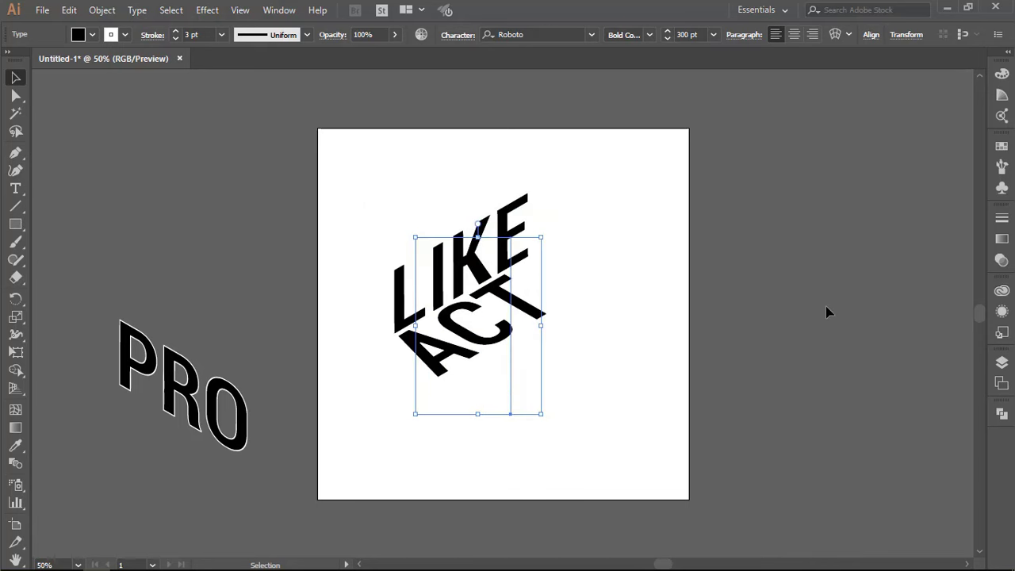
click(765, 359)
mouse_move(247, 444)
mouse_down()
mouse_move(708, 353)
mouse_move(678, 365)
mouse_up()
key(Up)
key(Up)
key(Up)
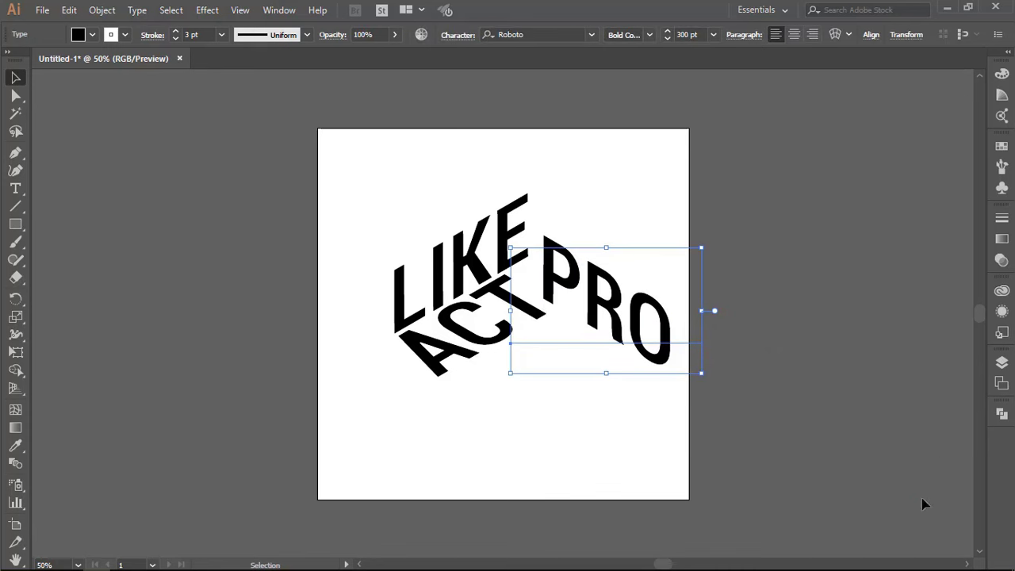
click(921, 504)
drag(340, 127, 682, 381)
drag(604, 268, 566, 278)
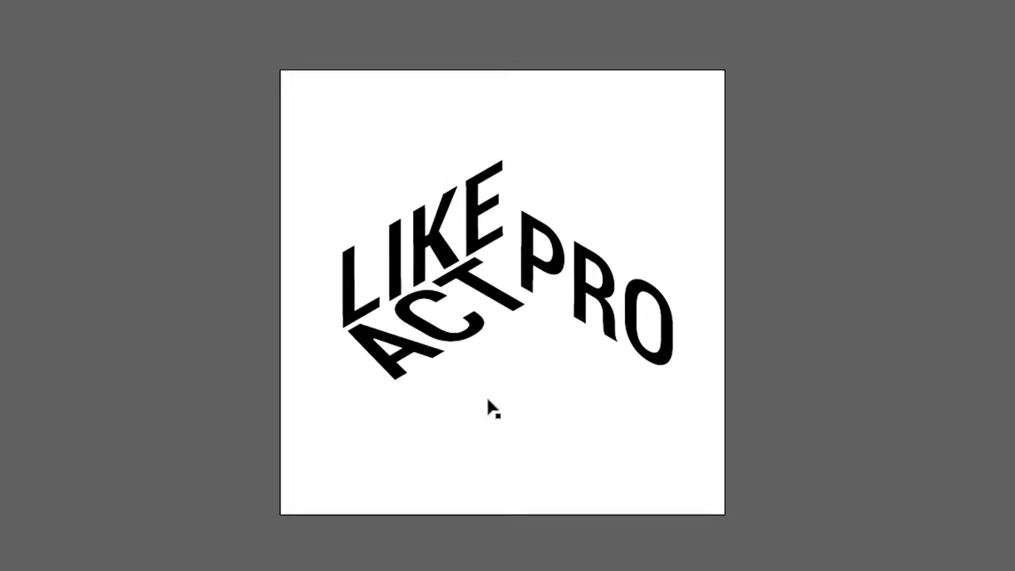
Step: Add a Transform effect to ACT with 15 copies moved 6 pt vertically
click(460, 345)
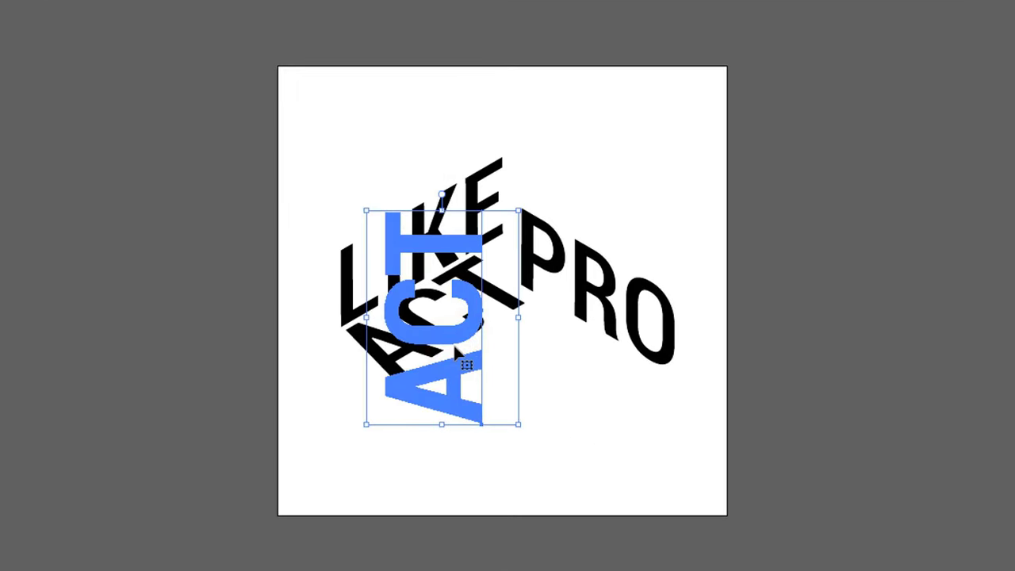
click(131, 12)
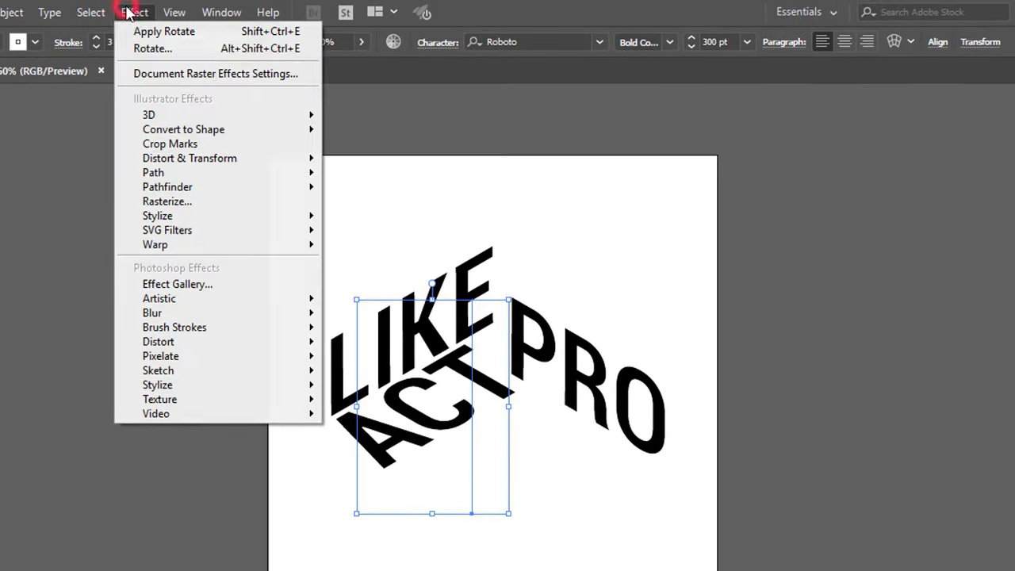
click(268, 159)
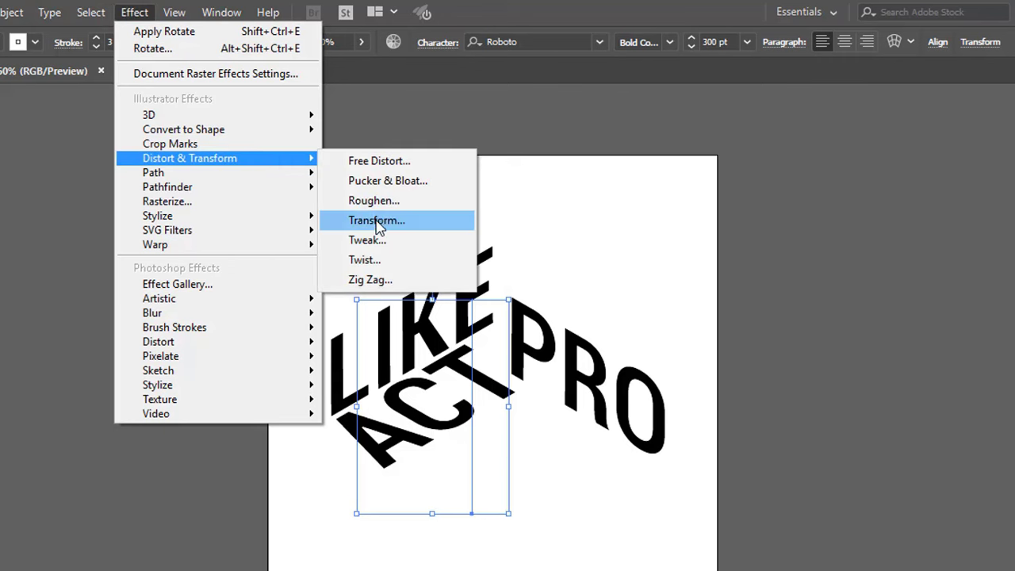
click(378, 221)
drag(183, 95, 843, 35)
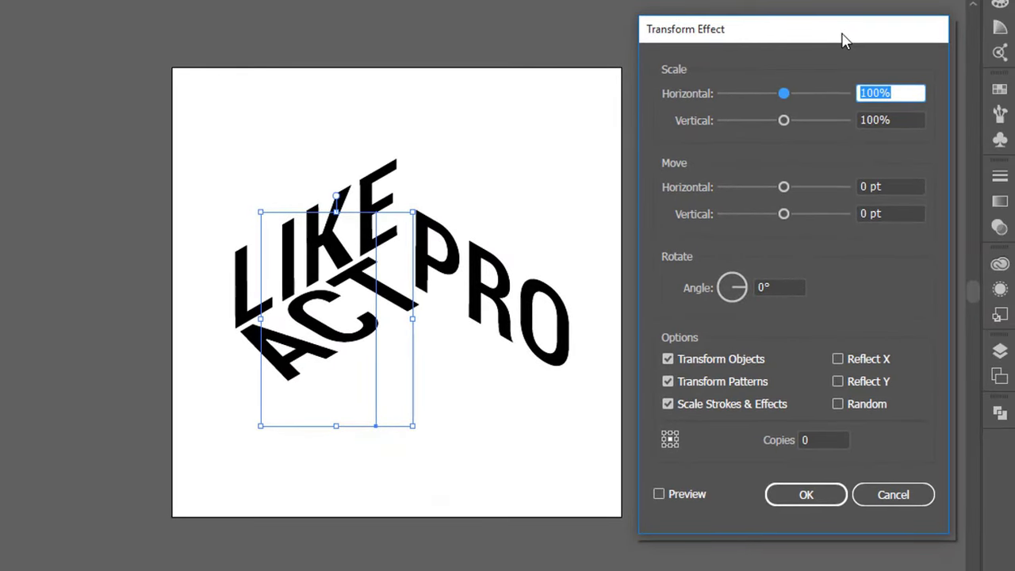
click(675, 492)
click(800, 439)
text(15)
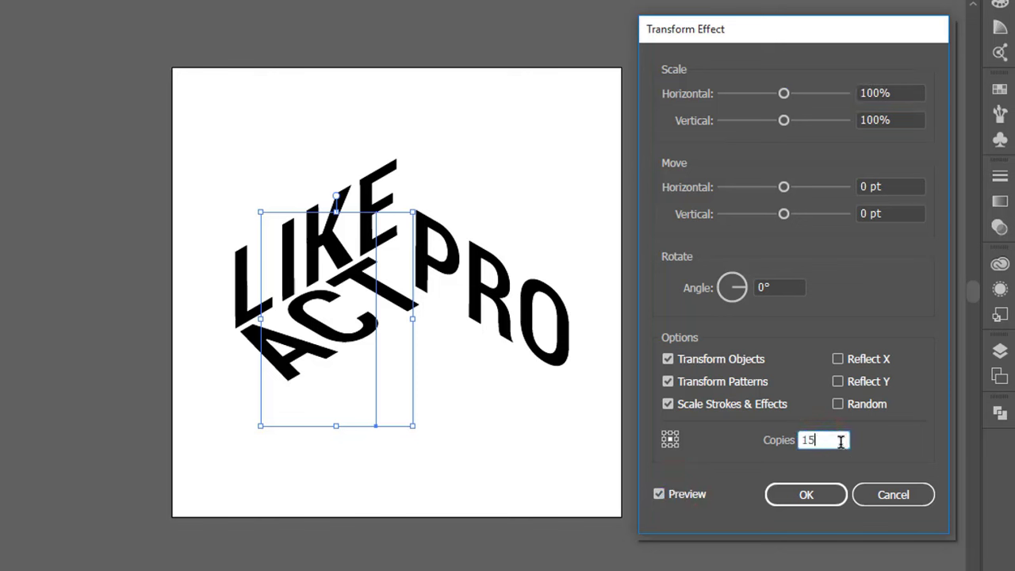
click(881, 244)
click(884, 214)
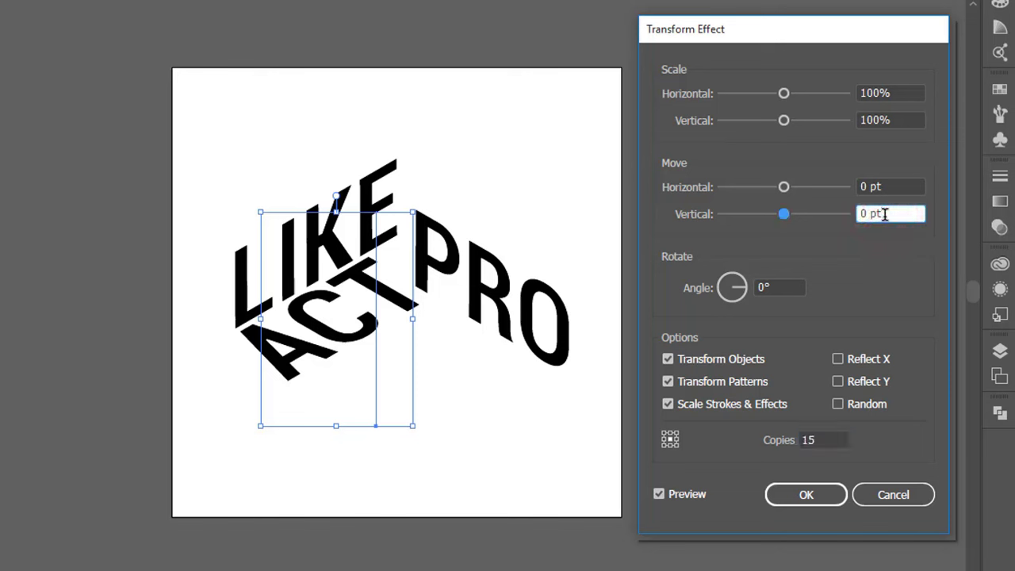
key(Up)
key(Up)
key(Up)
key(Up)
key(Up)
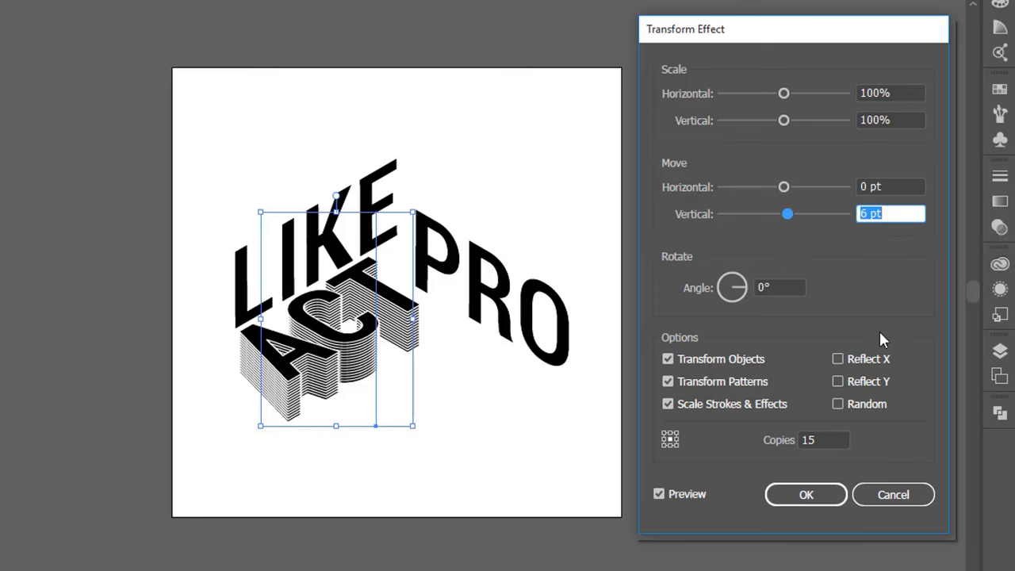
click(801, 497)
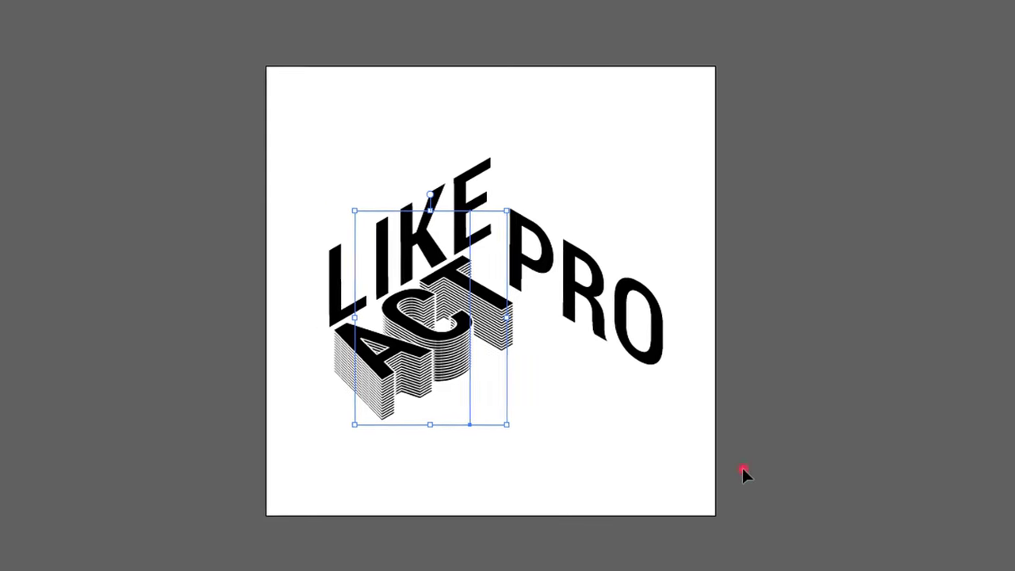
click(751, 472)
Step: Add a Transform effect to LIKE with 15 copies moved -6 pt horizontally and -3 pt vertically
click(436, 177)
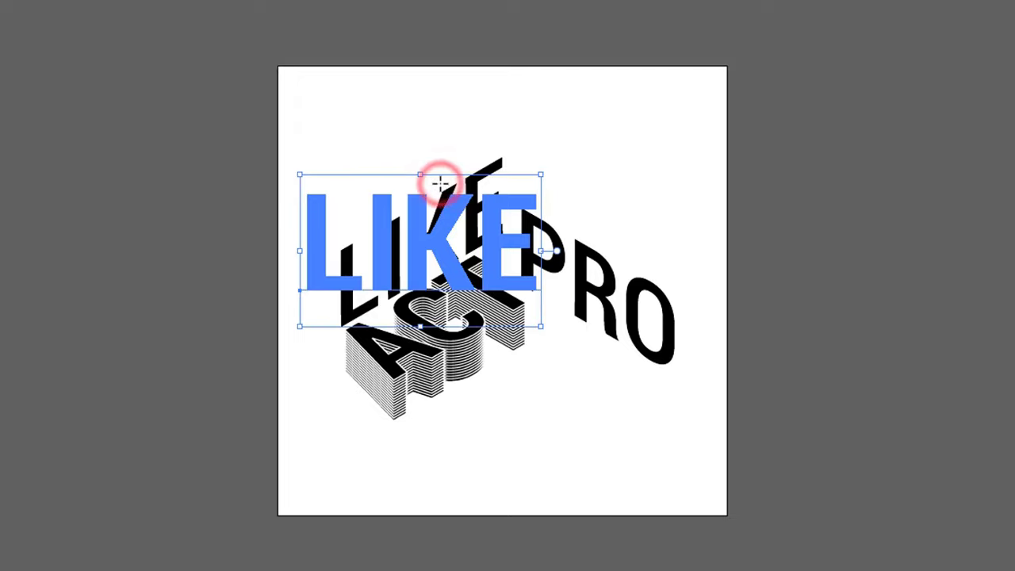
click(140, 12)
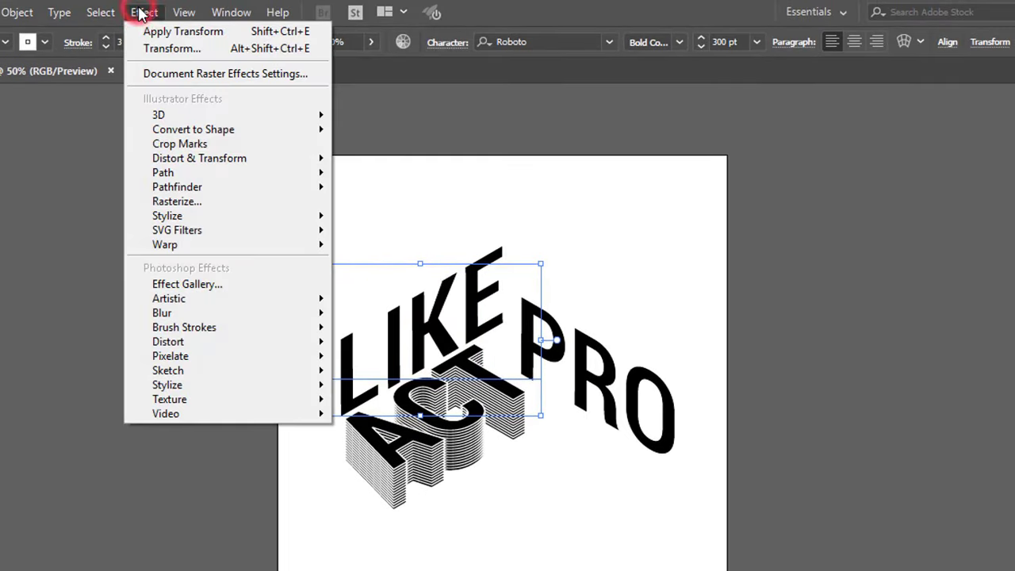
click(172, 49)
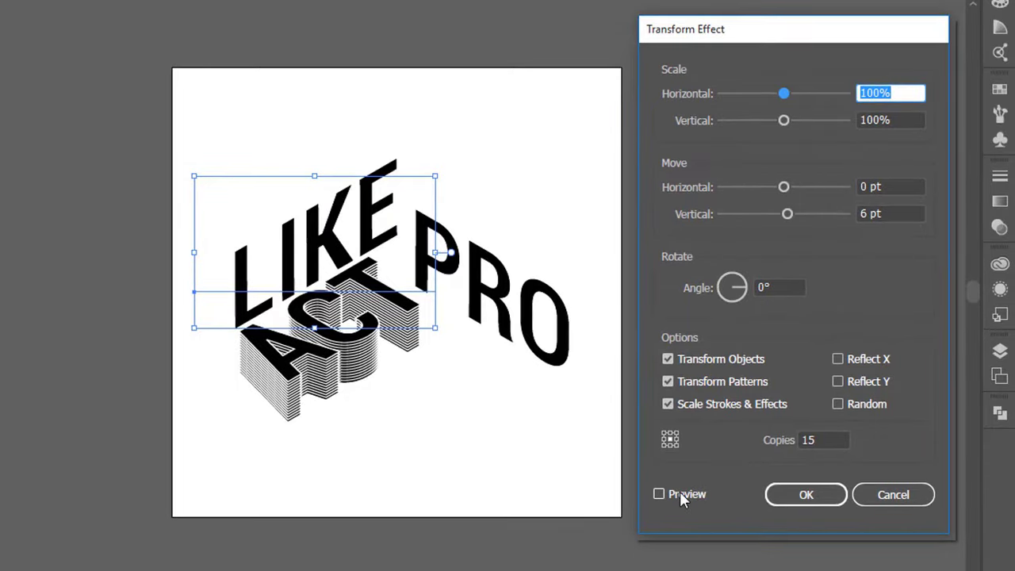
click(679, 492)
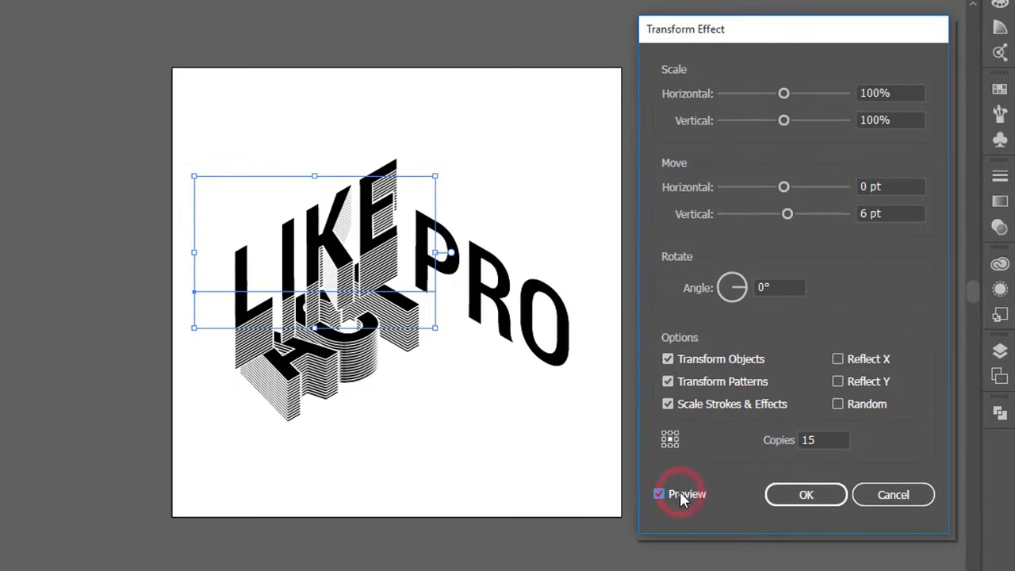
click(871, 210)
click(874, 188)
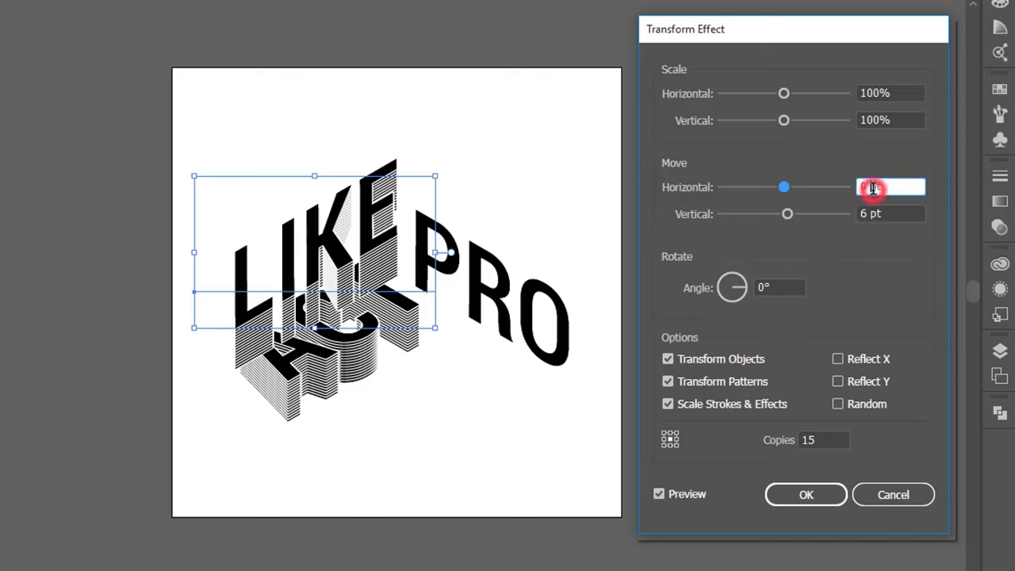
key(Down)
key(Down)
key(Down)
key(Down)
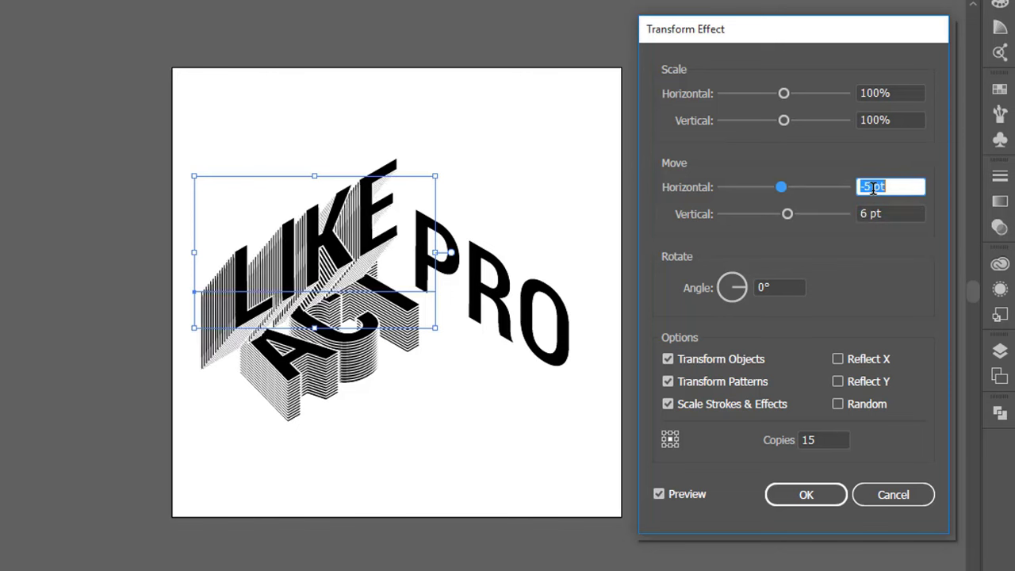
key(Down)
click(891, 211)
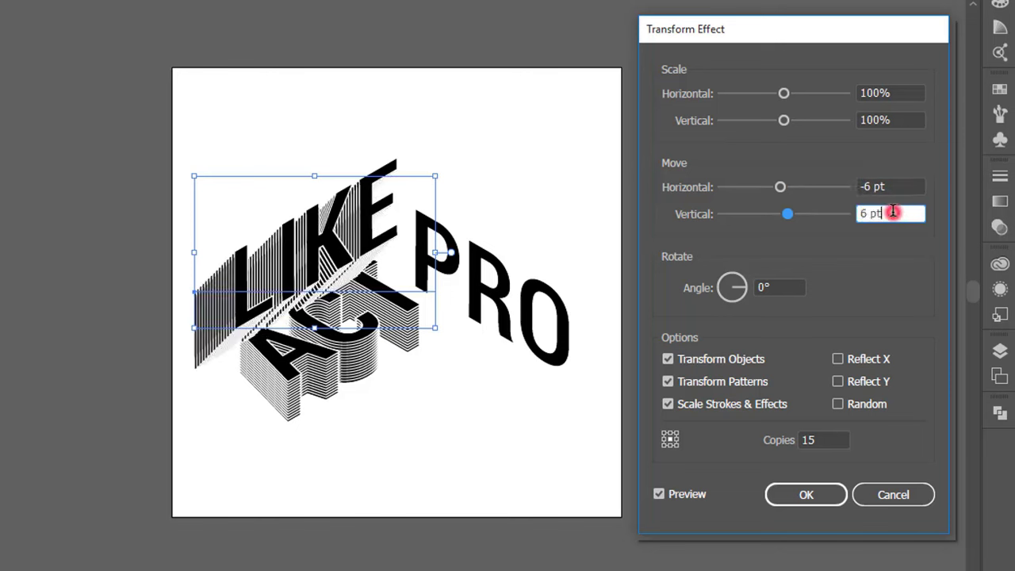
key(Down)
key(Down)
key(Down)
key(Down)
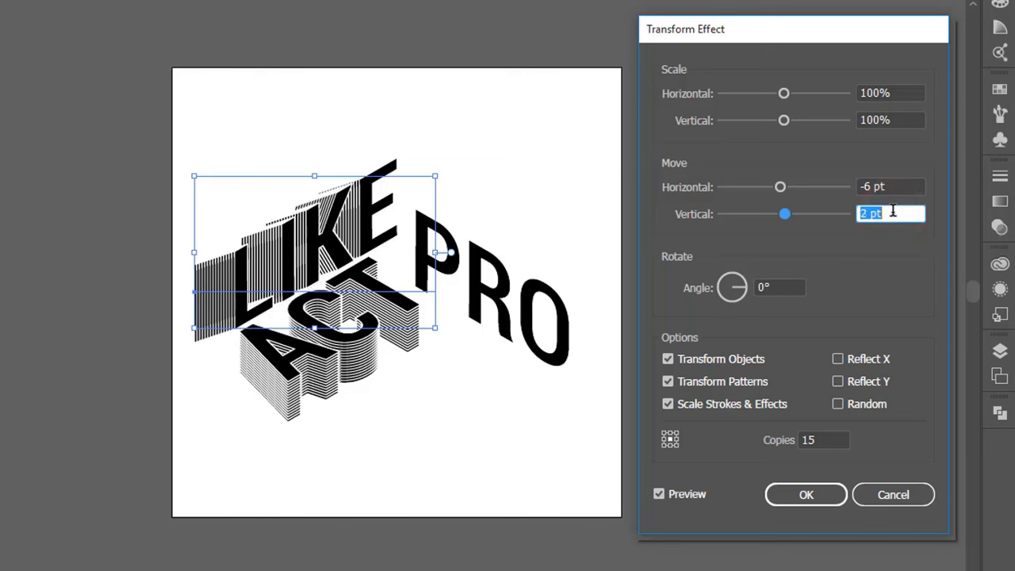
key(Down)
key(Down)
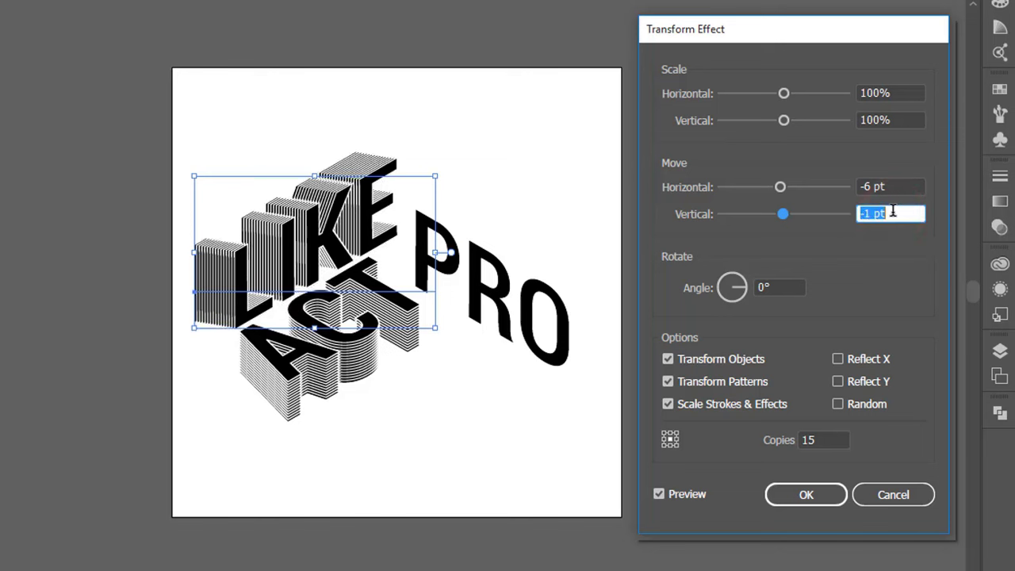
key(Down)
key(Down)
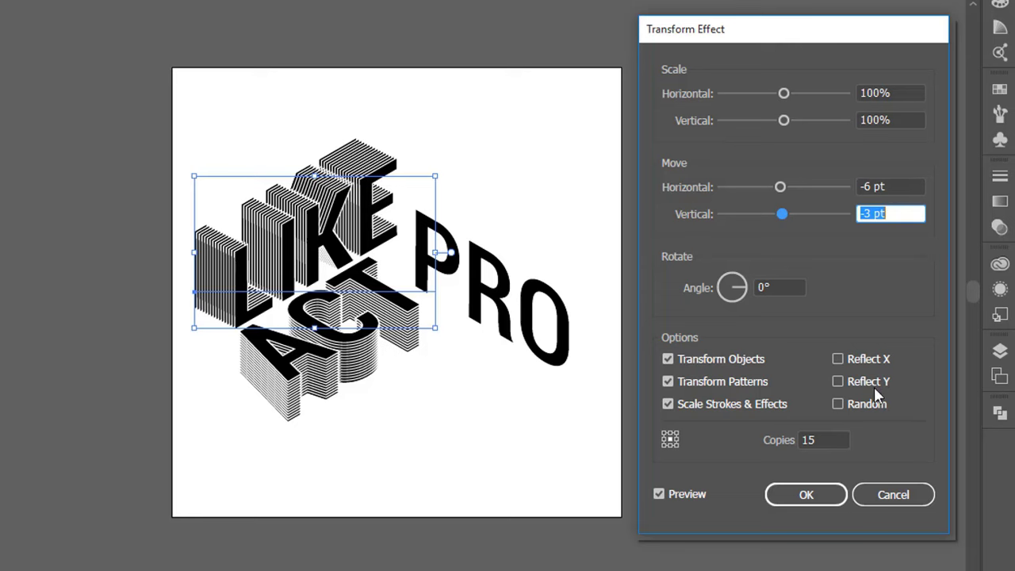
click(818, 499)
click(664, 461)
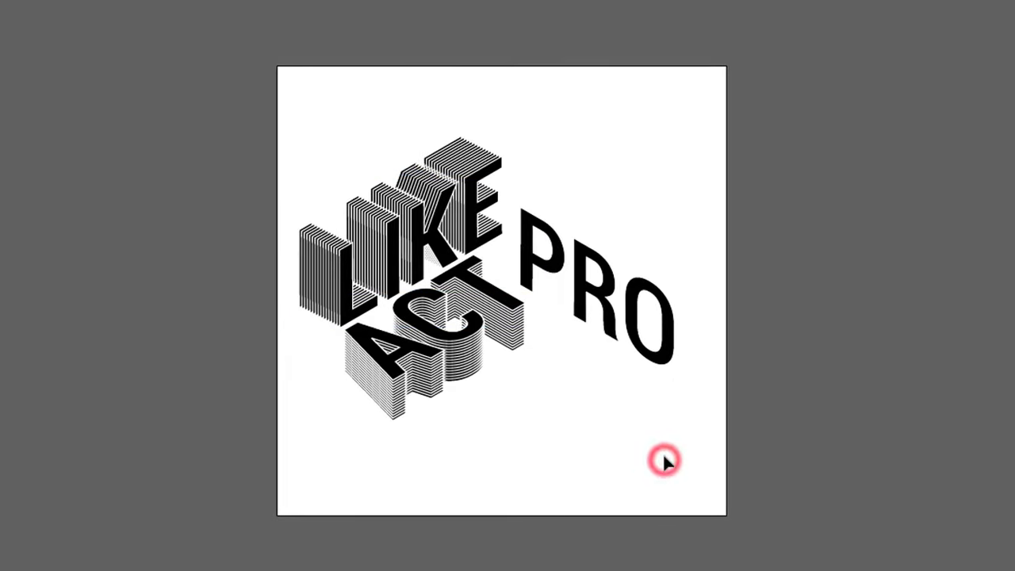
Step: Add a Transform effect to PRO with 15 copies moved 6 pt horizontally and -3 pt vertically
drag(695, 191, 640, 339)
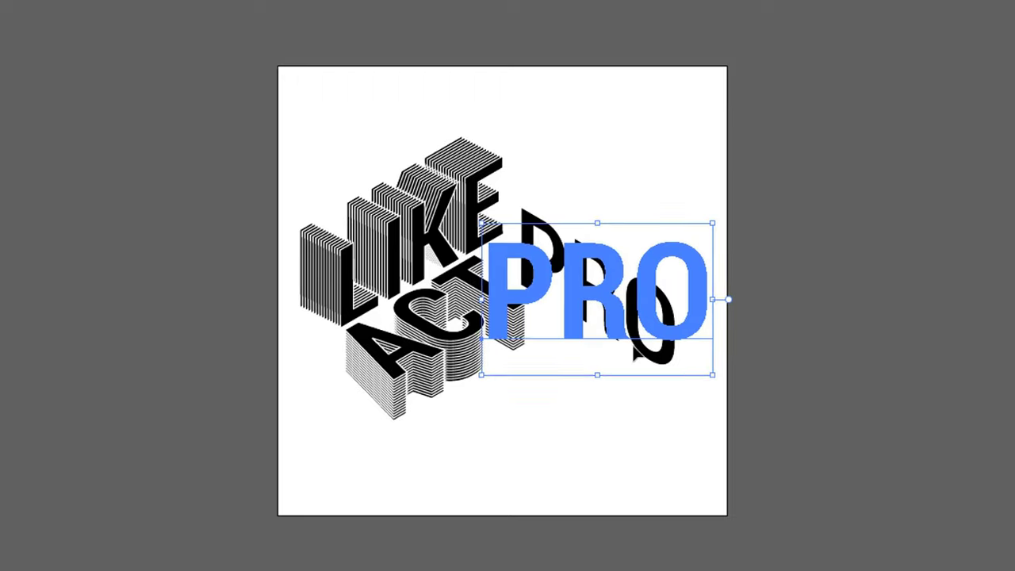
click(139, 12)
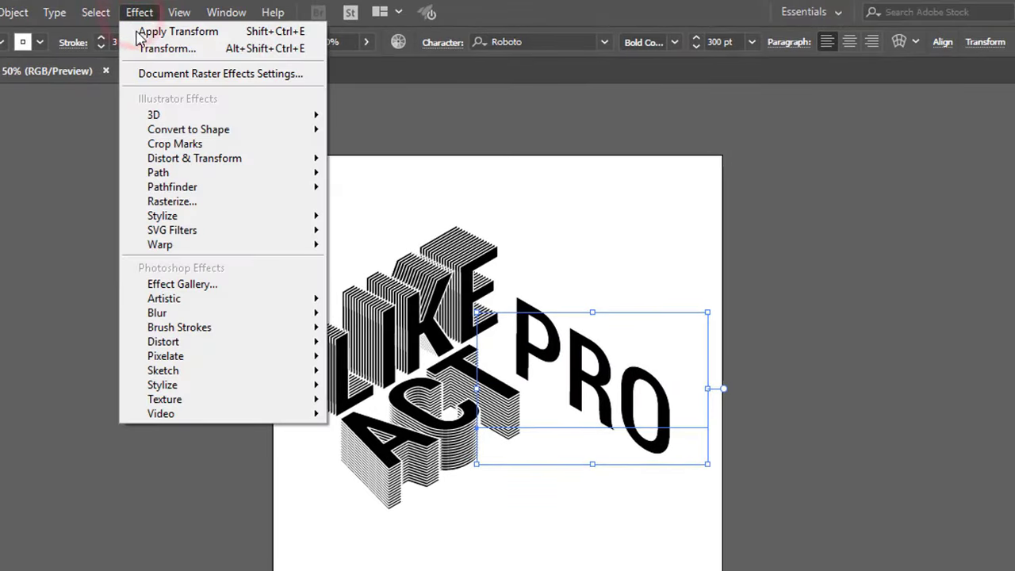
click(145, 48)
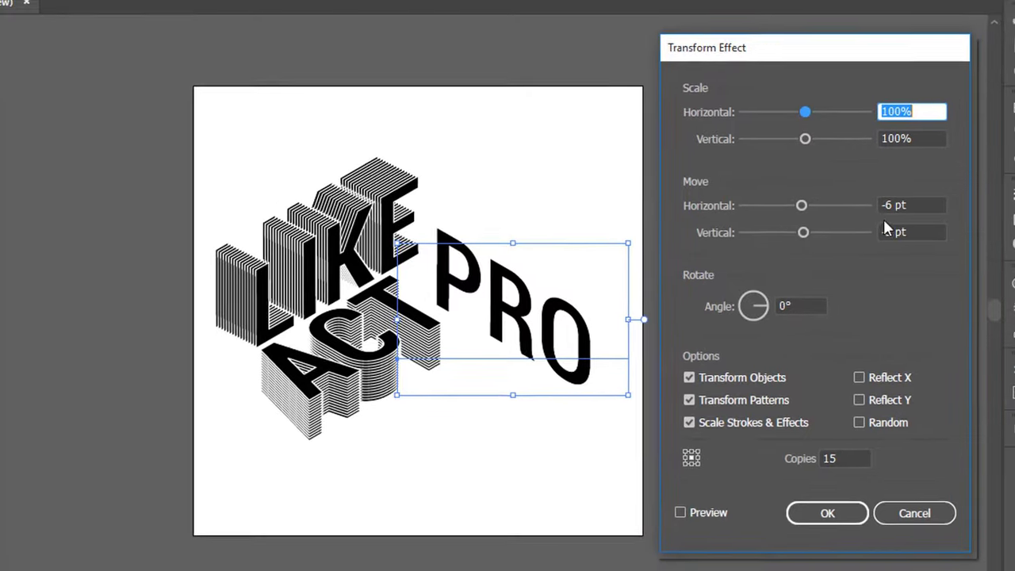
click(872, 184)
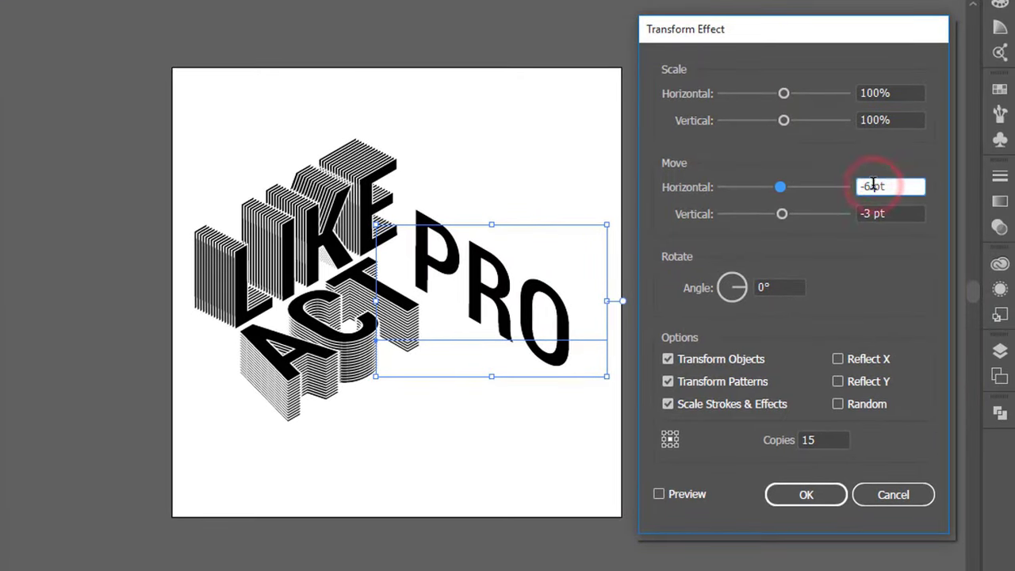
text(0)
click(680, 492)
click(893, 187)
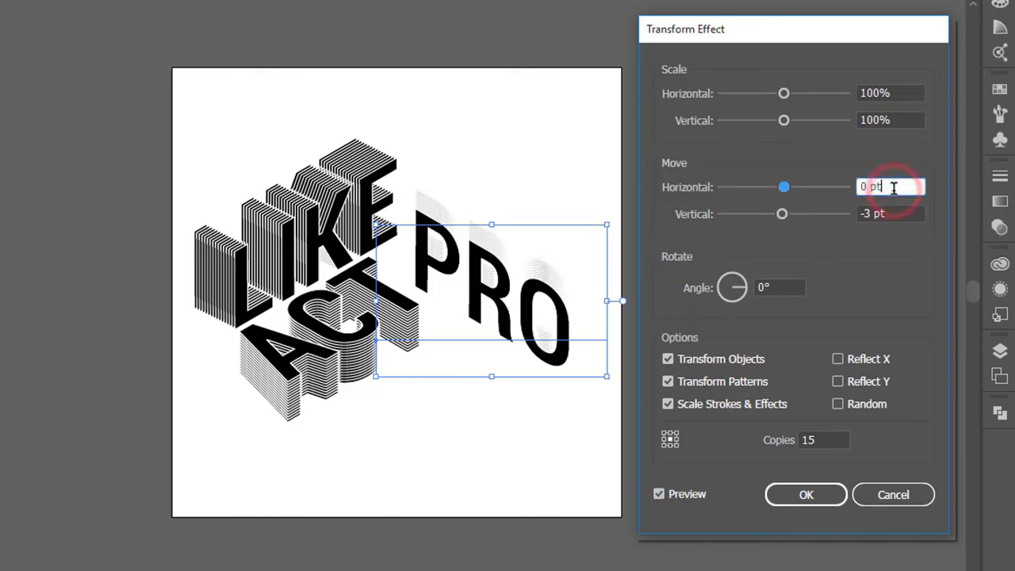
key(Up)
key(Up)
key(Up)
key(Up)
key(Up)
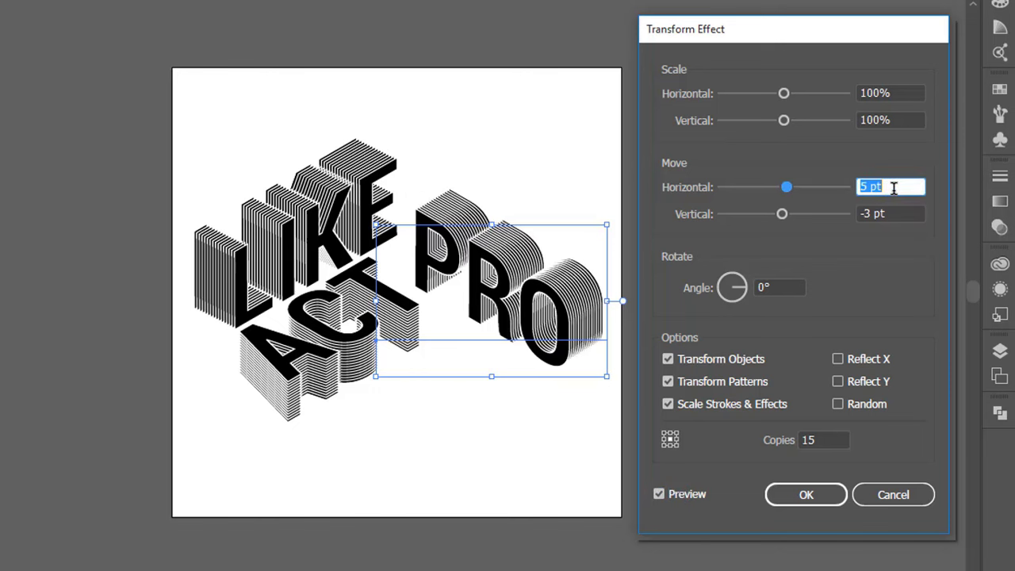
key(Up)
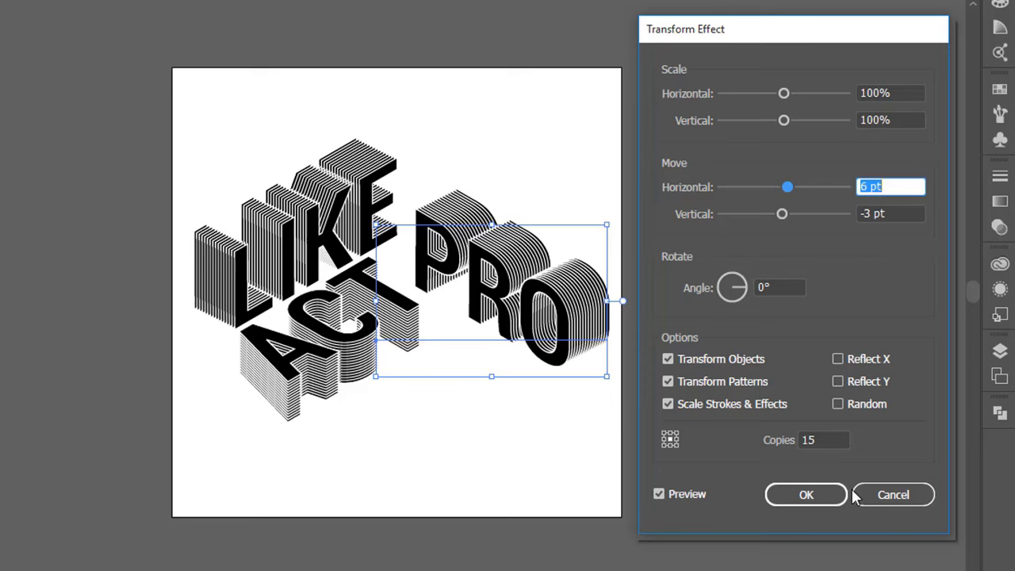
click(821, 498)
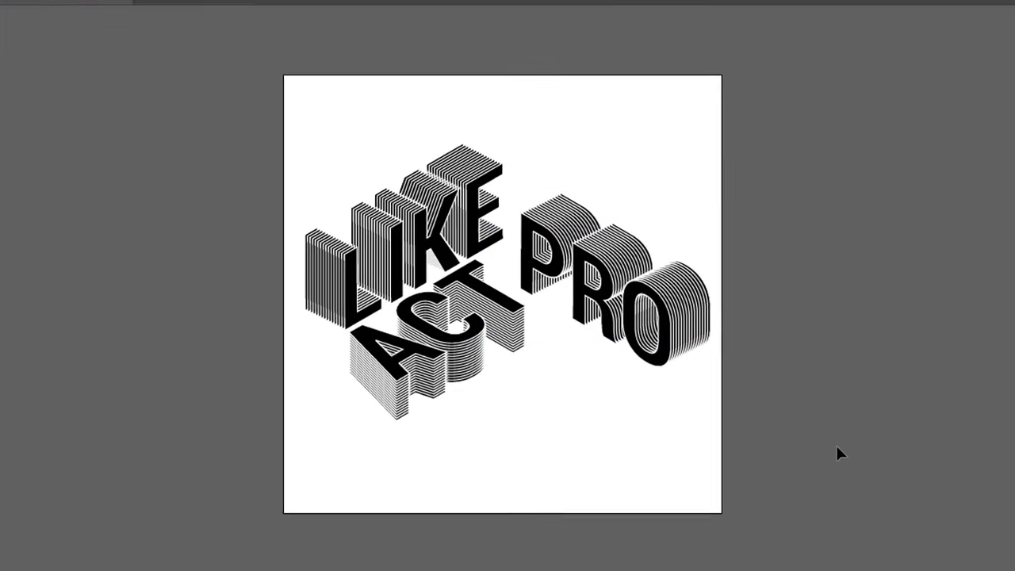
Step: Nudge PRO left and down with Shift+arrow keys
click(646, 337)
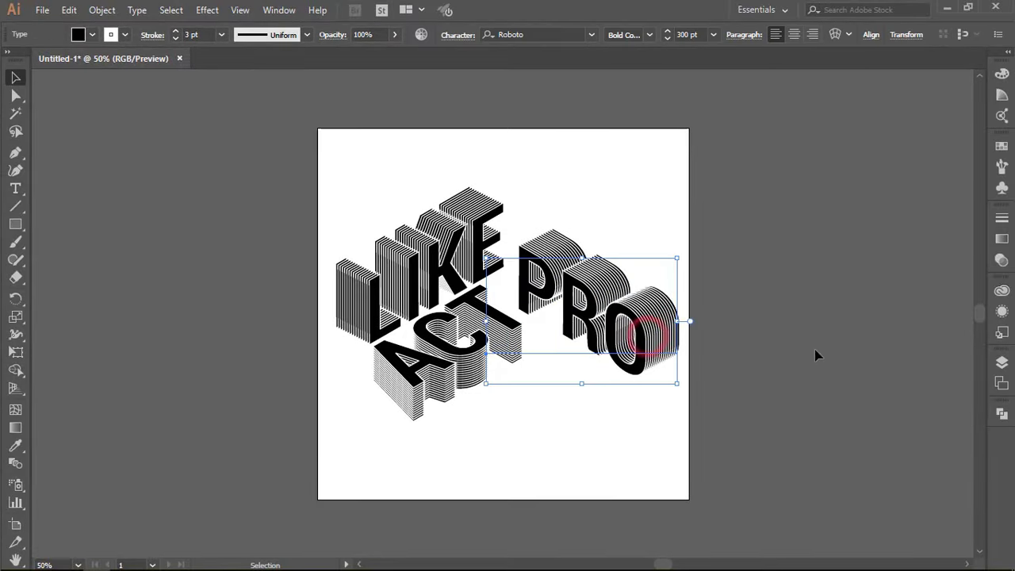
key(shift+Left)
key(shift+Left)
key(shift+Left)
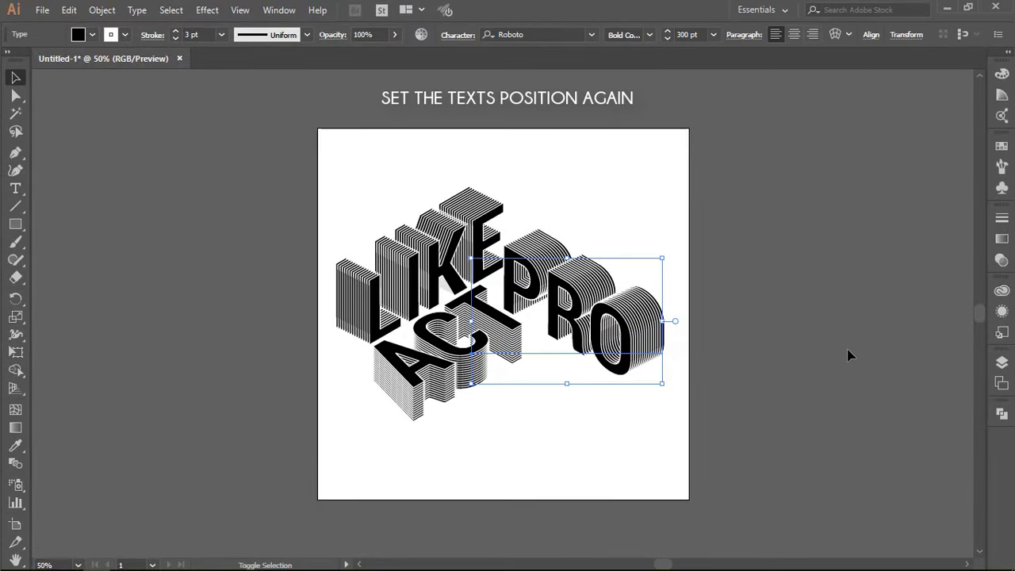
key(shift+Down)
click(912, 315)
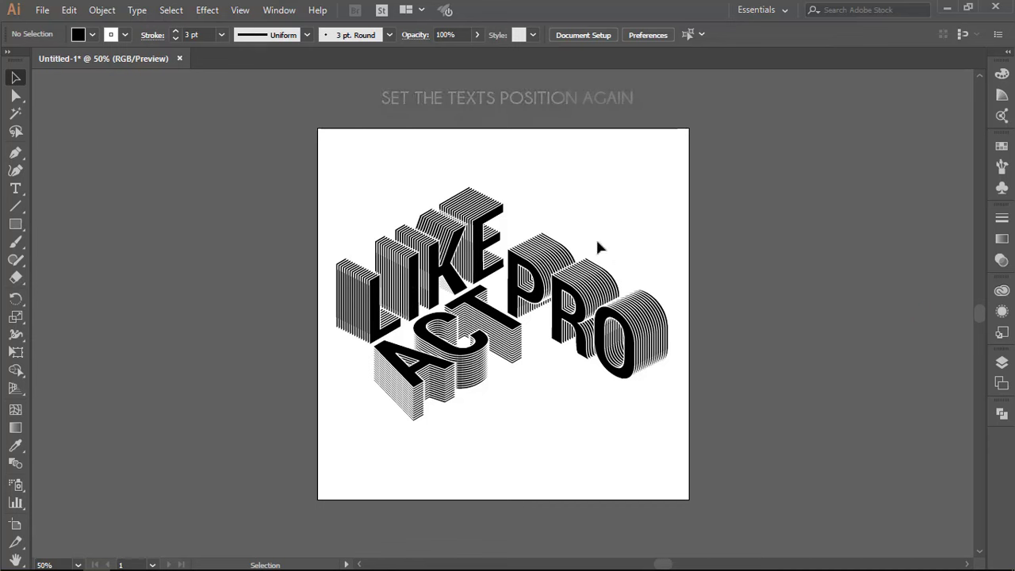
click(497, 212)
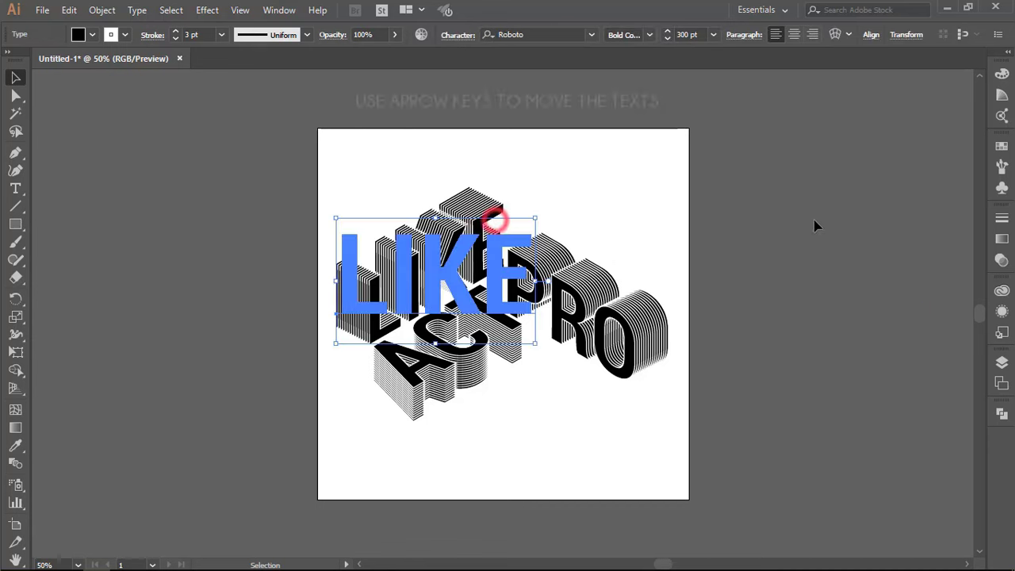
click(878, 222)
Step: Nudge ACT up and left and PRO up and right so the extrusions interlock
click(414, 397)
key(shift+Up)
key(shift+Up)
key(shift+Left)
key(shift+Left)
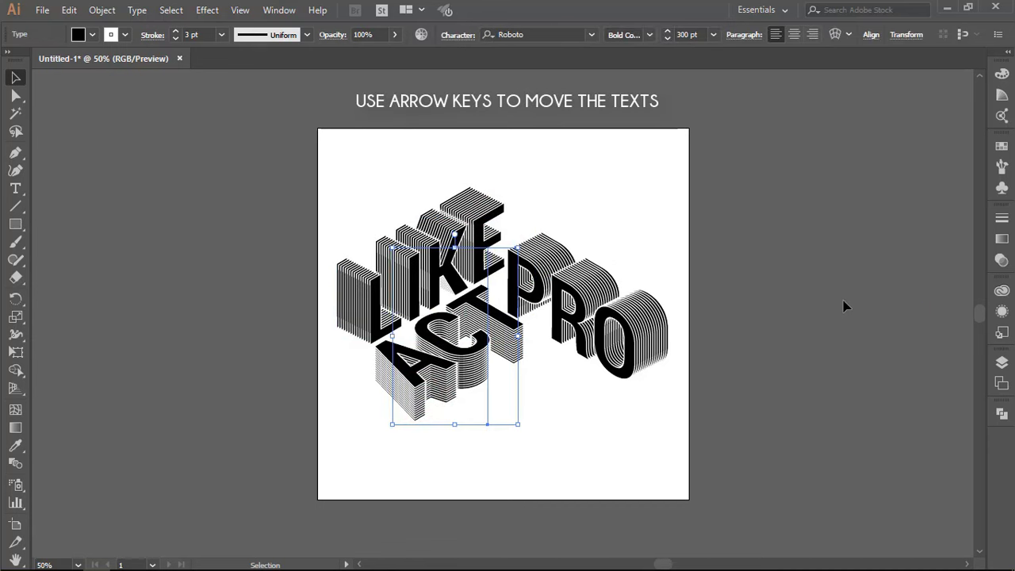
click(594, 333)
key(shift+Up)
key(shift+Right)
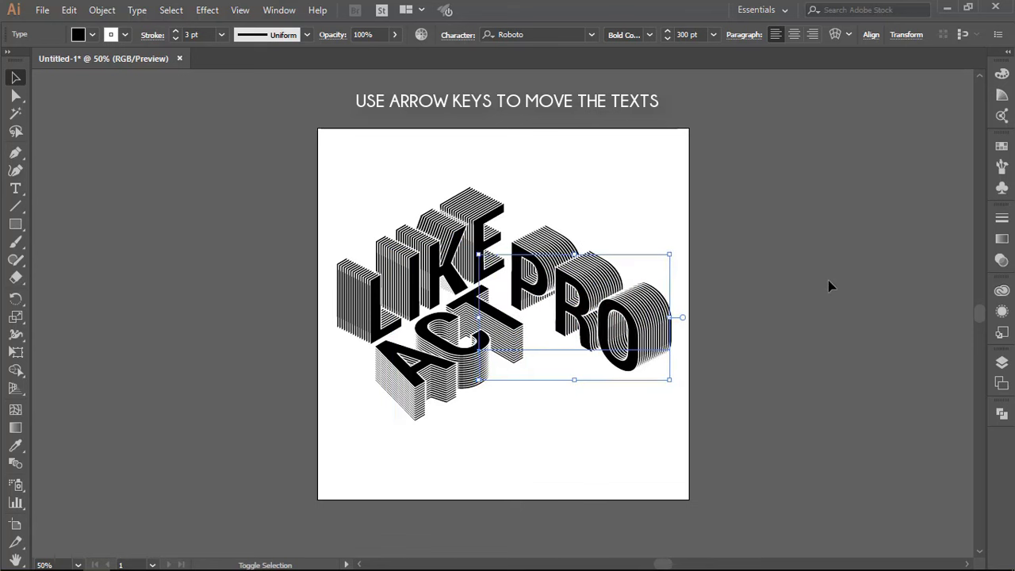
key(shift+Up)
click(951, 359)
click(482, 373)
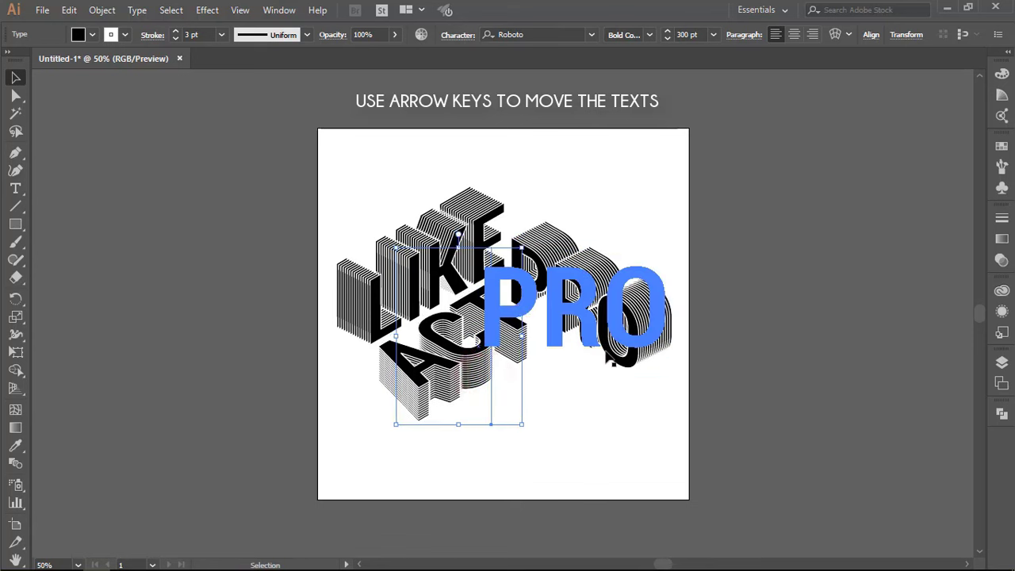
click(750, 370)
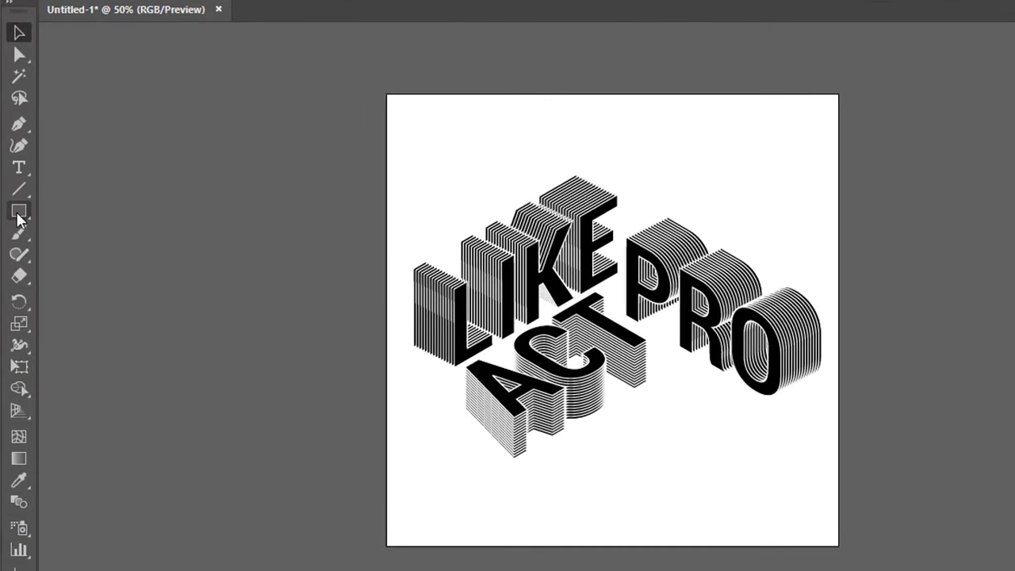
Step: Draw a square covering the artboard and centre it horizontally and vertically
click(18, 213)
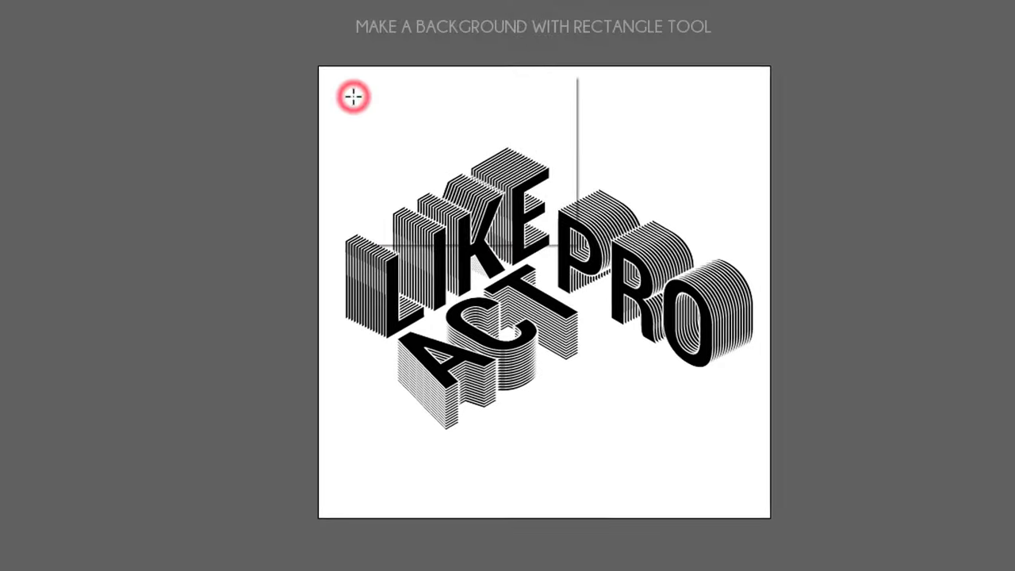
click(353, 96)
click(398, 196)
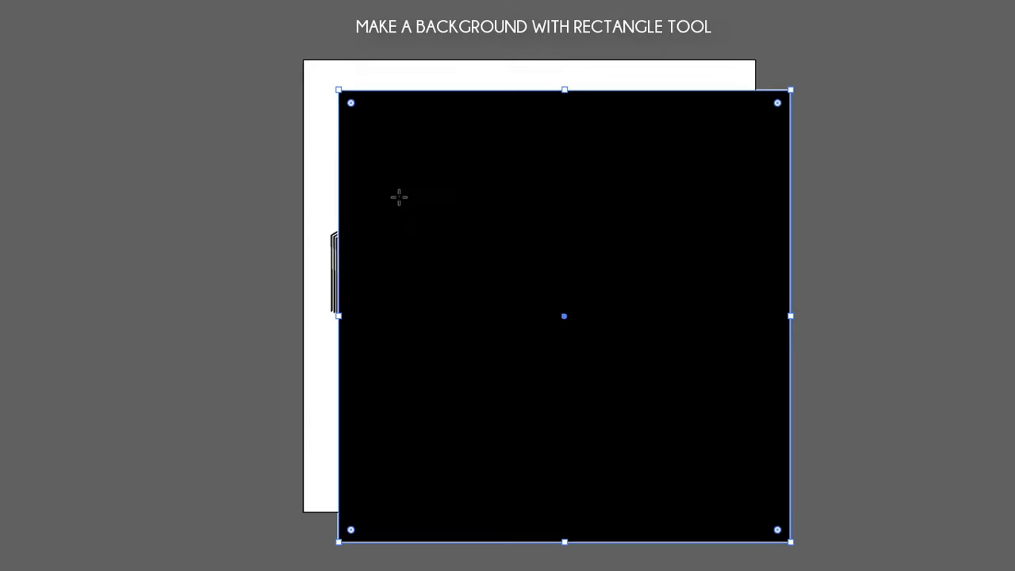
click(692, 42)
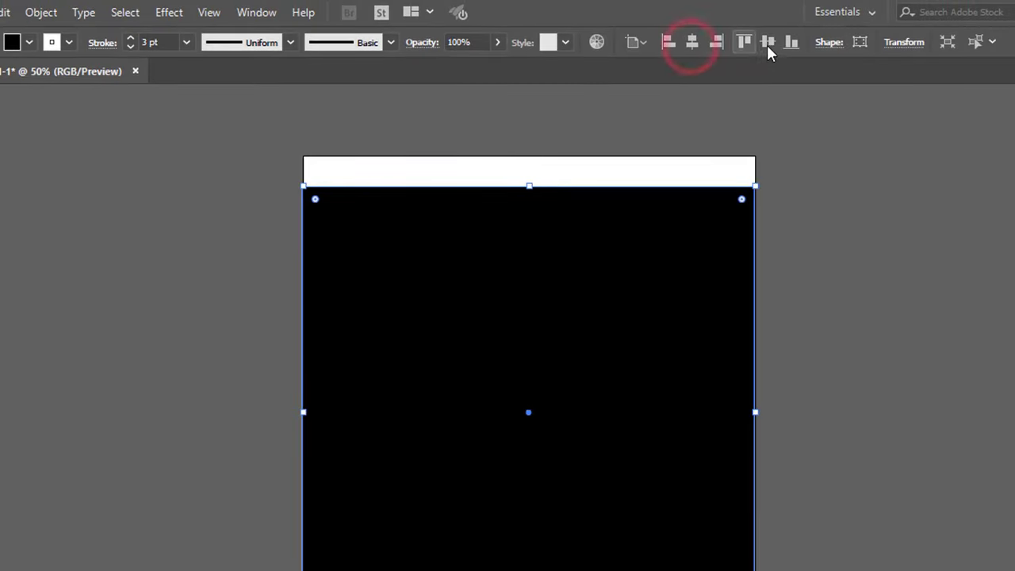
click(768, 43)
Step: Remove the square's stroke and fill it yellow instead of black
click(138, 39)
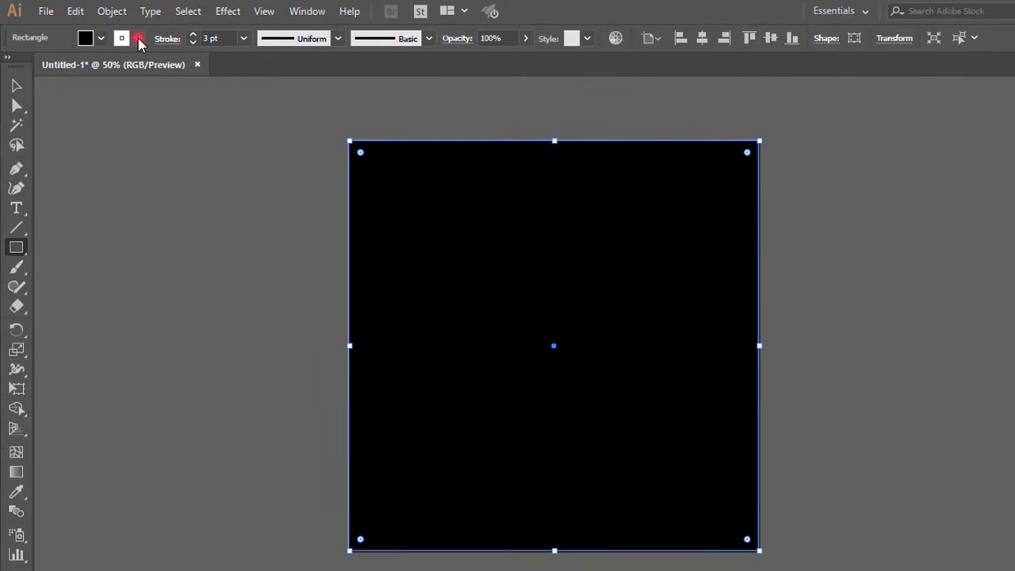
click(8, 68)
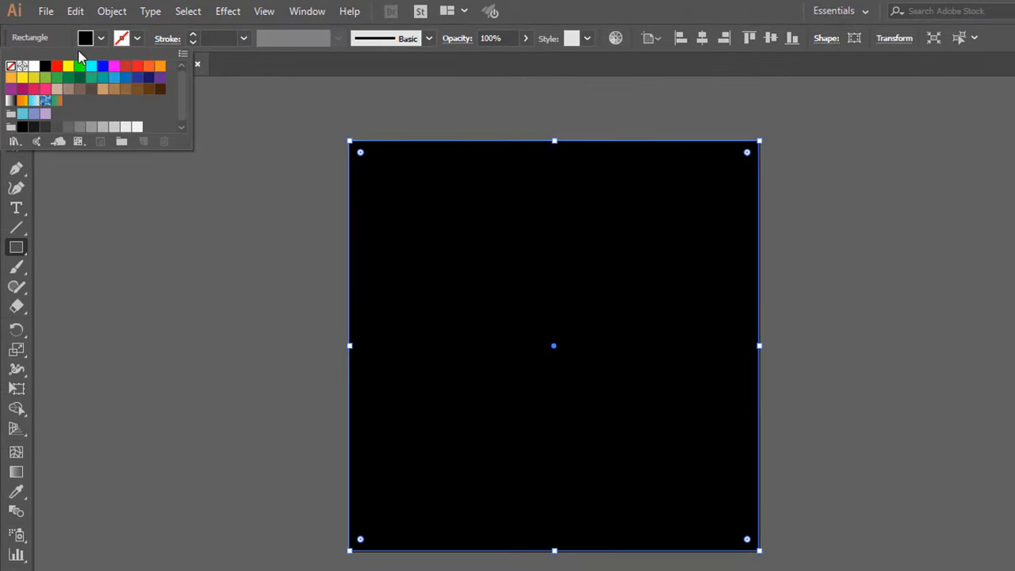
click(103, 40)
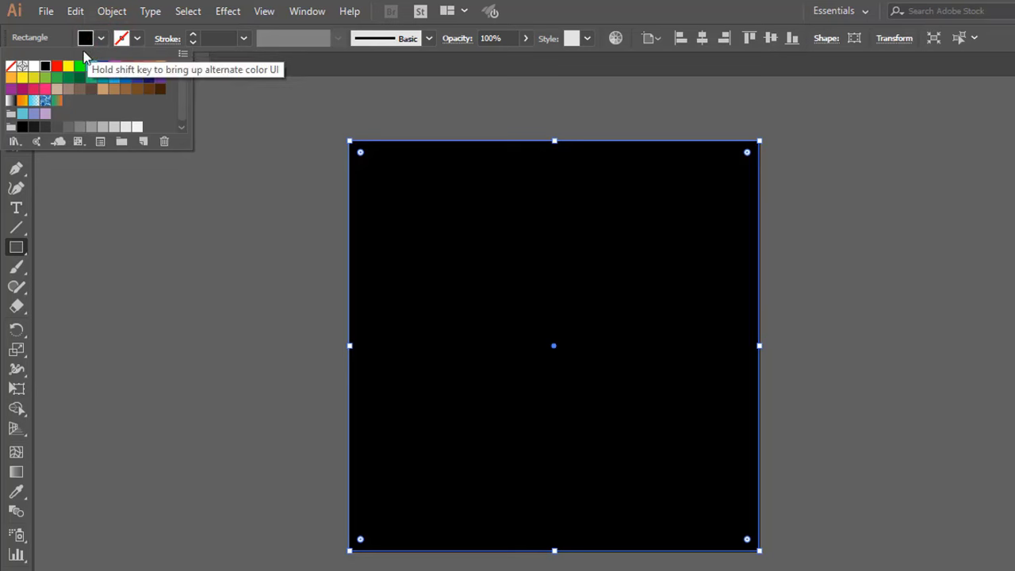
click(68, 67)
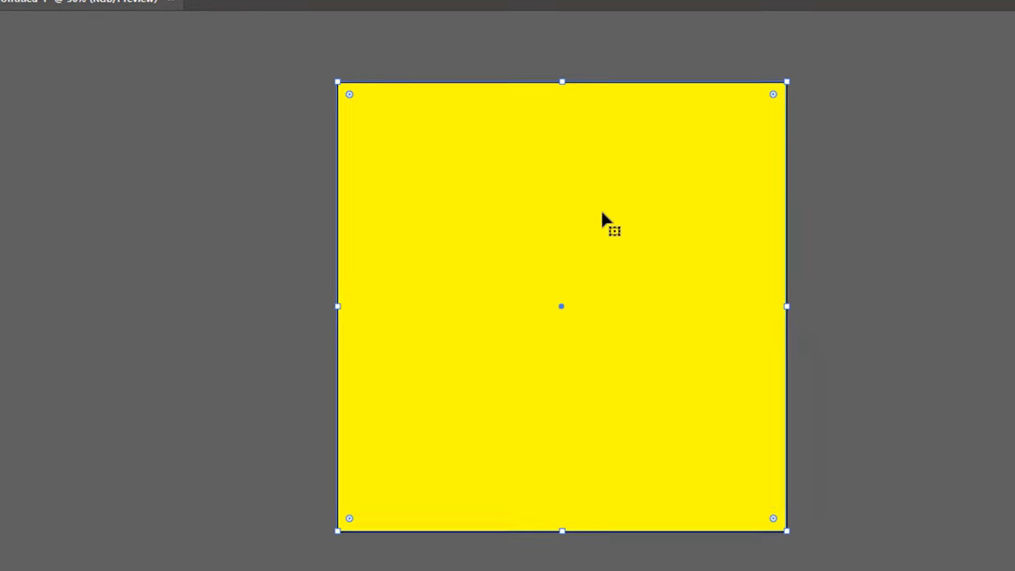
Step: Send the yellow square to the back with Arrange > Send to Back, then deselect
right_click(546, 200)
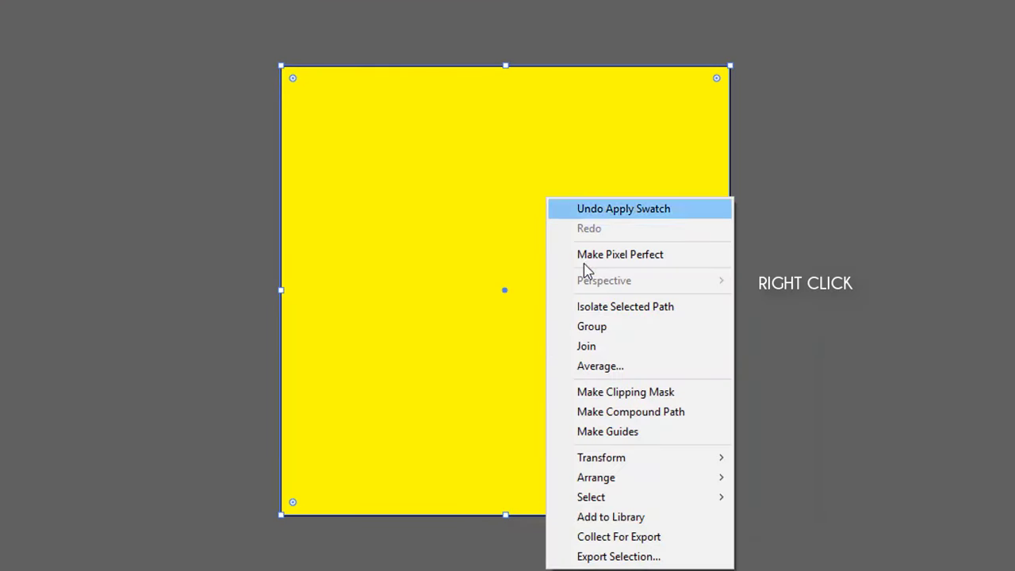
click(684, 478)
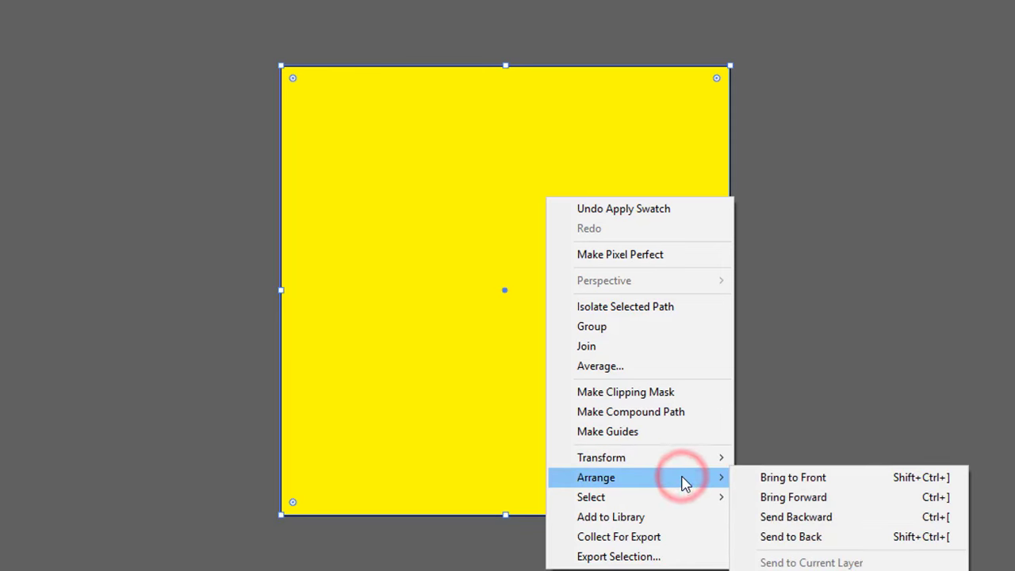
click(768, 539)
click(801, 473)
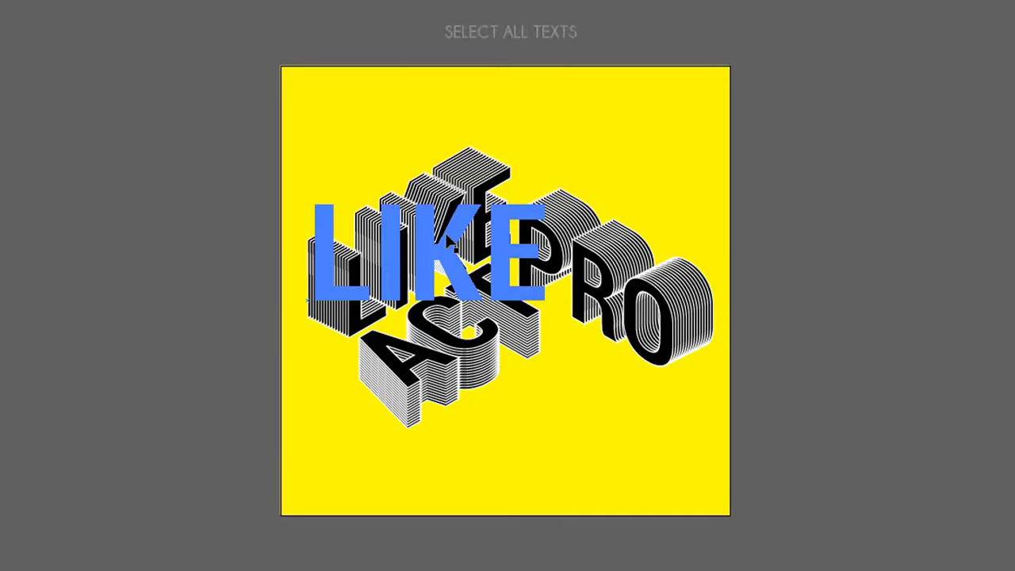
Step: Give the selected LIKE, PRO and ACT words a yellow stroke and a red fill
click(447, 238)
shift+click(665, 305)
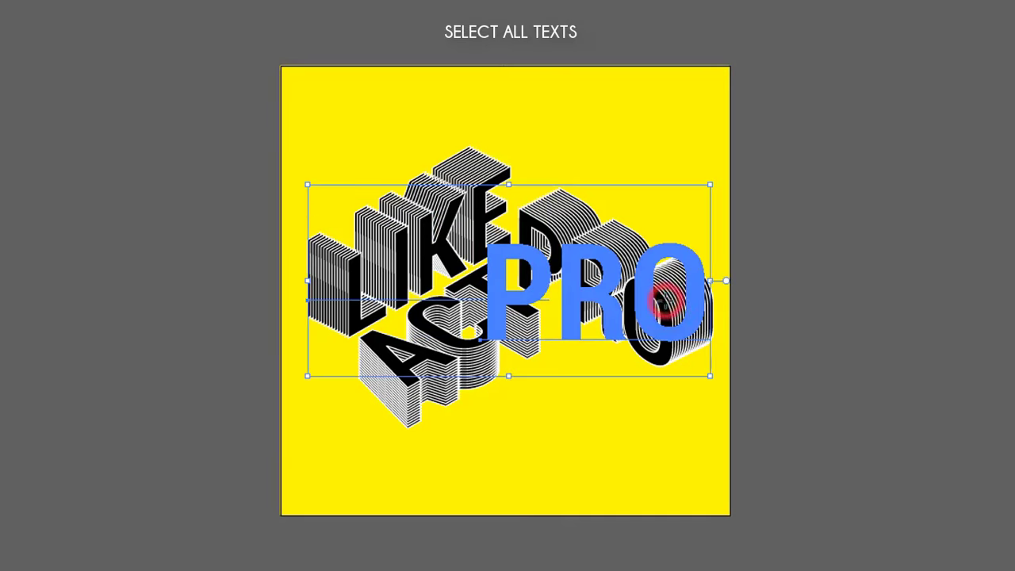
shift+click(430, 381)
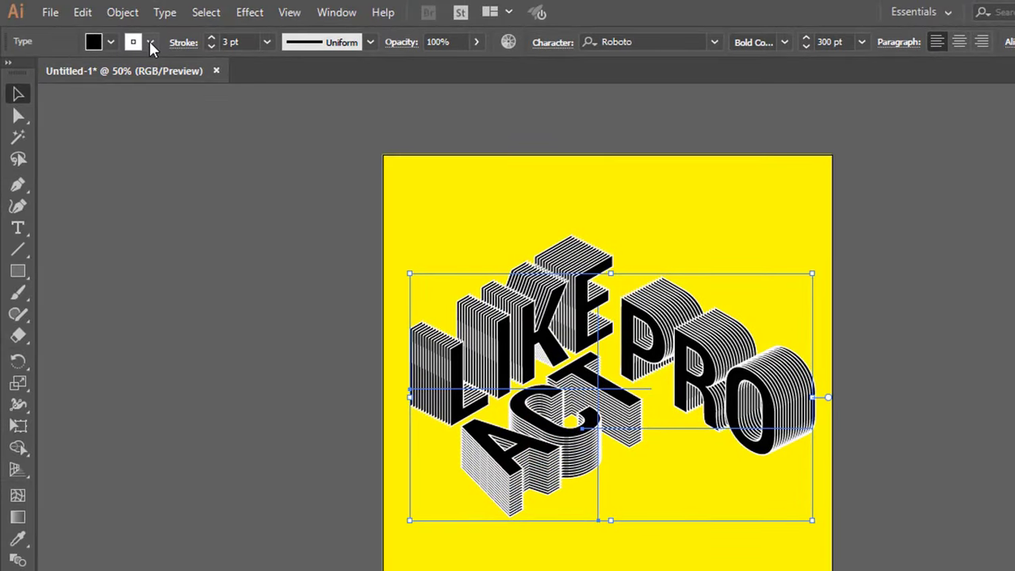
click(149, 42)
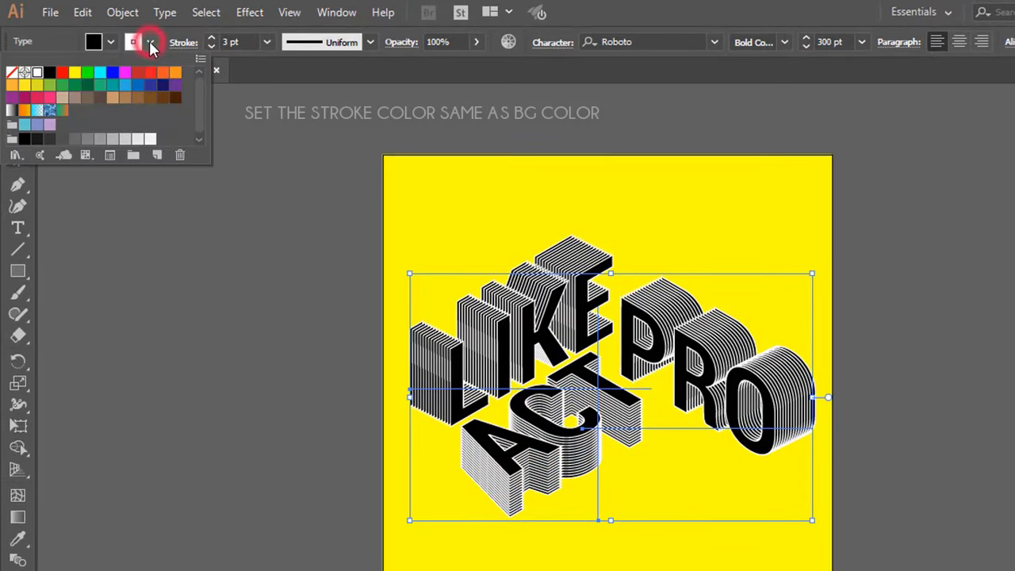
click(76, 73)
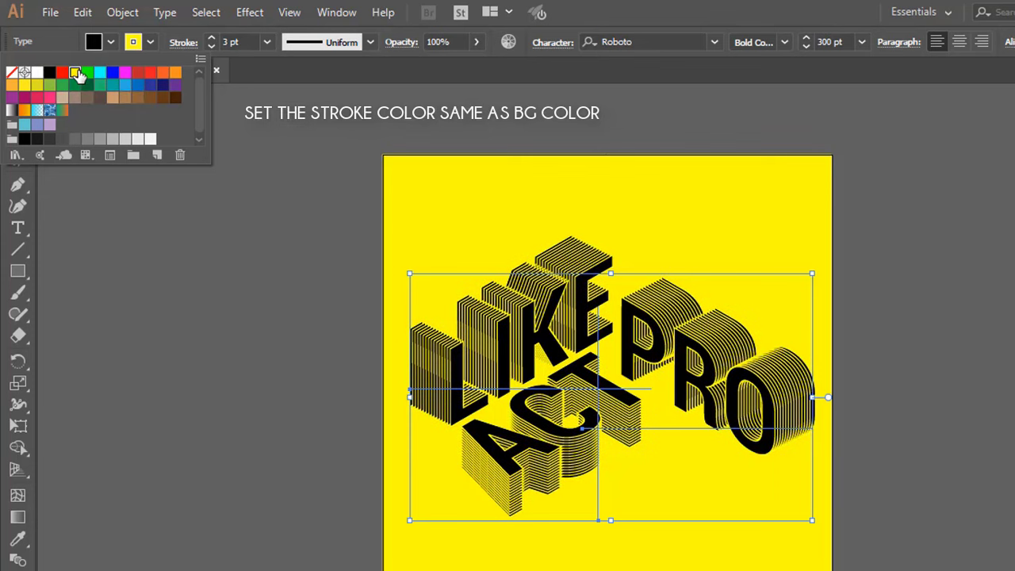
click(109, 43)
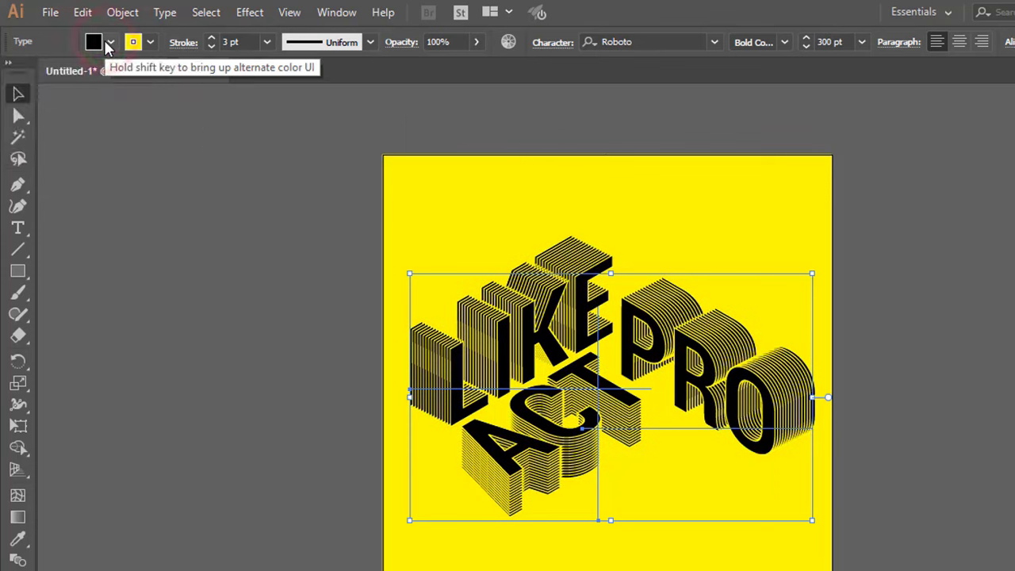
click(108, 43)
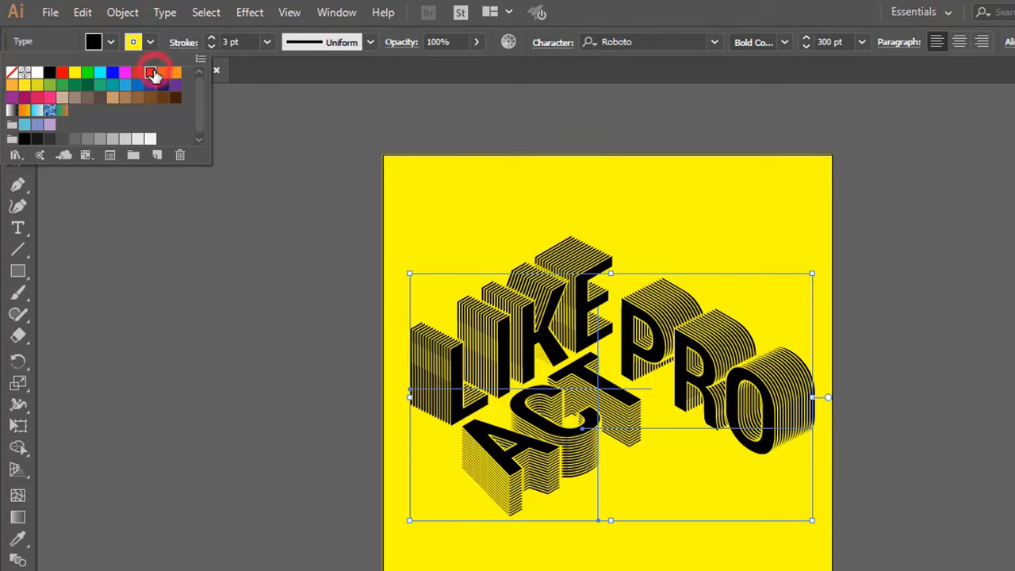
click(152, 73)
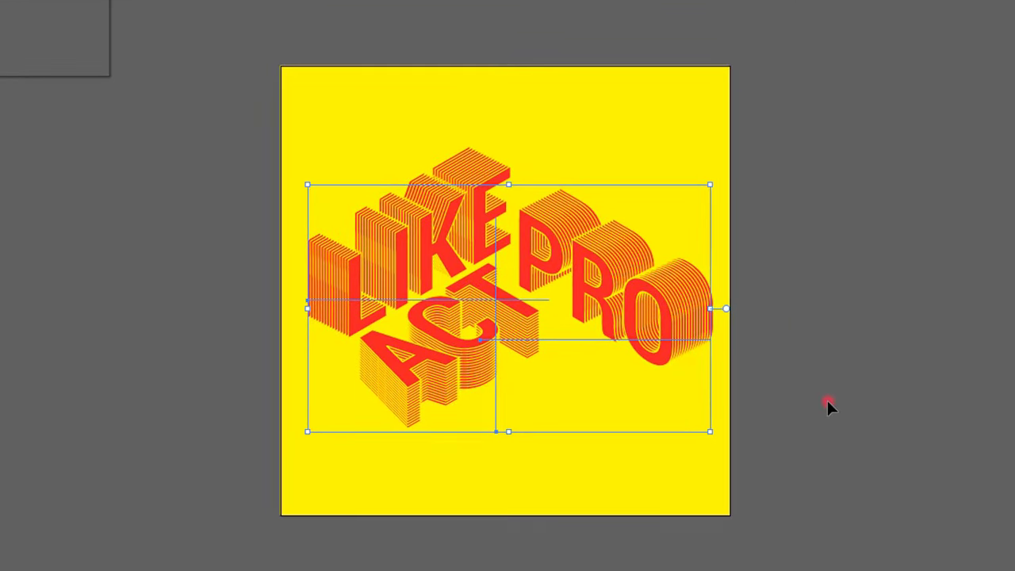
click(826, 402)
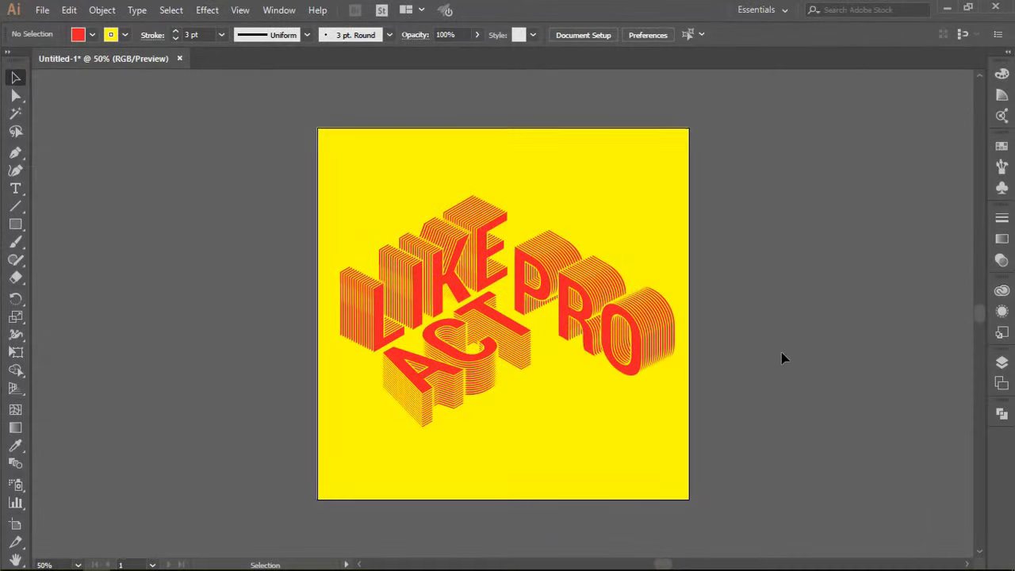
Step: Convert the LIKE, ACT and PRO text objects into outlines with Create Outlines
click(450, 244)
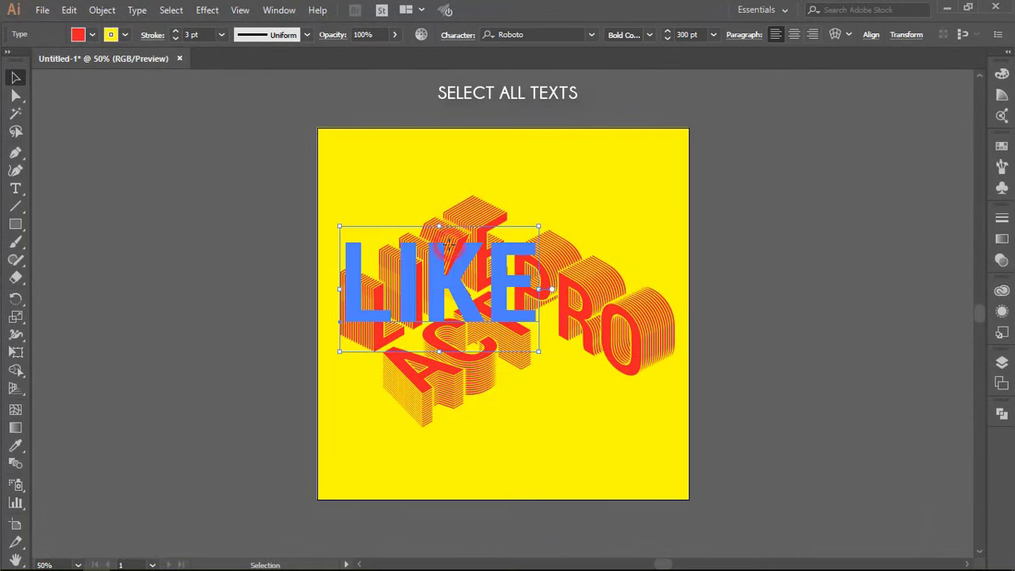
shift+click(598, 318)
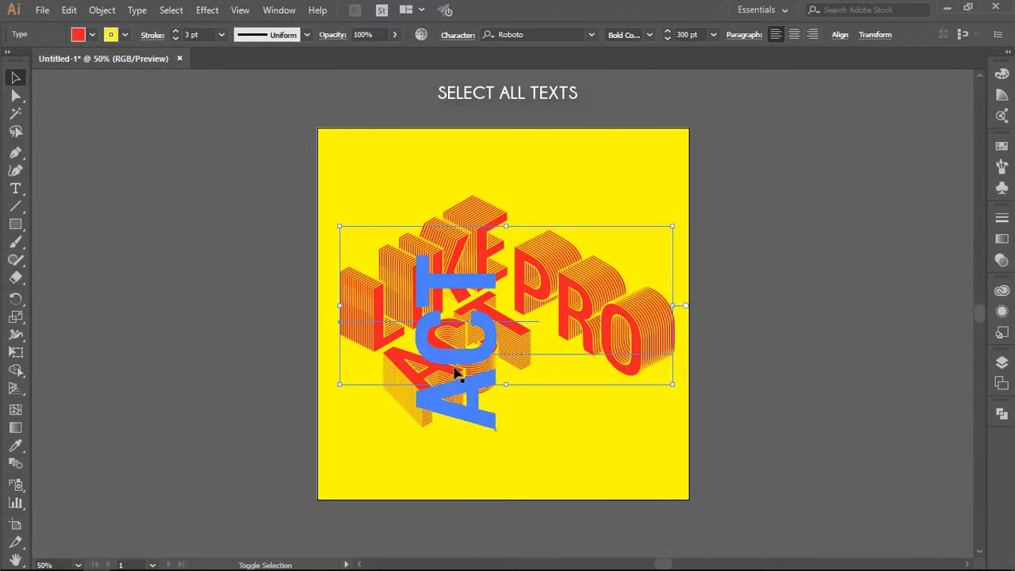
shift+click(444, 373)
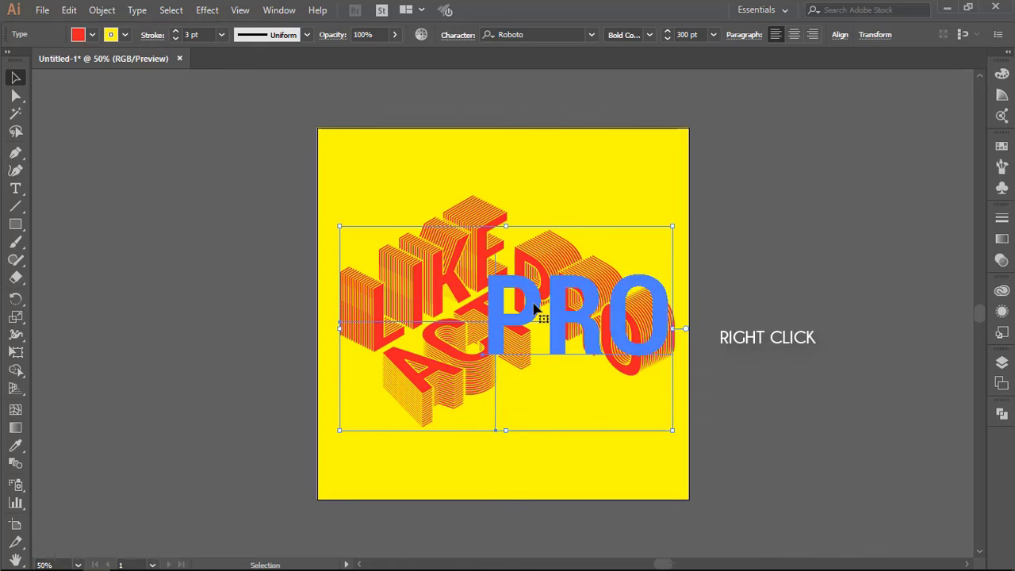
right_click(536, 310)
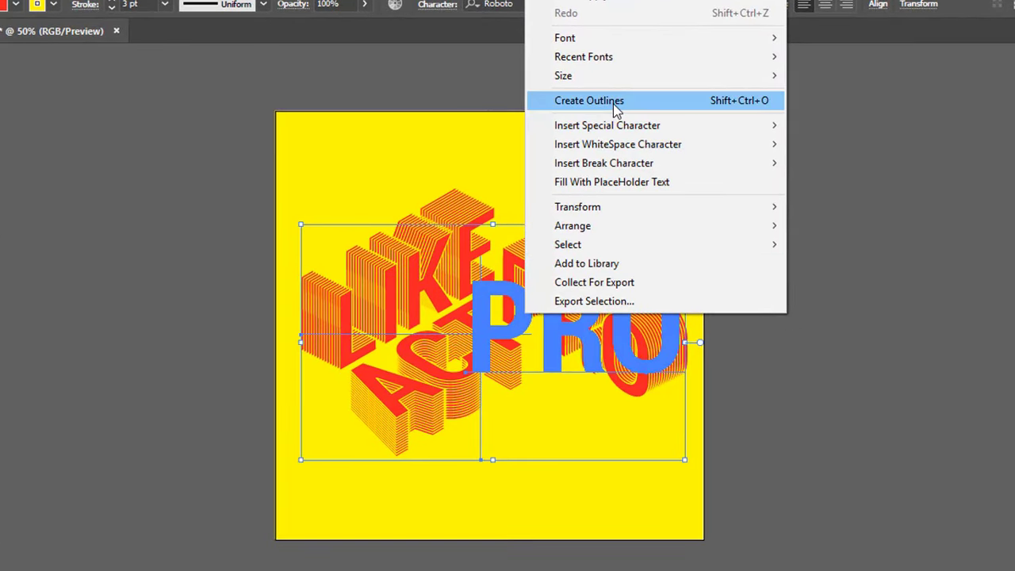
click(614, 104)
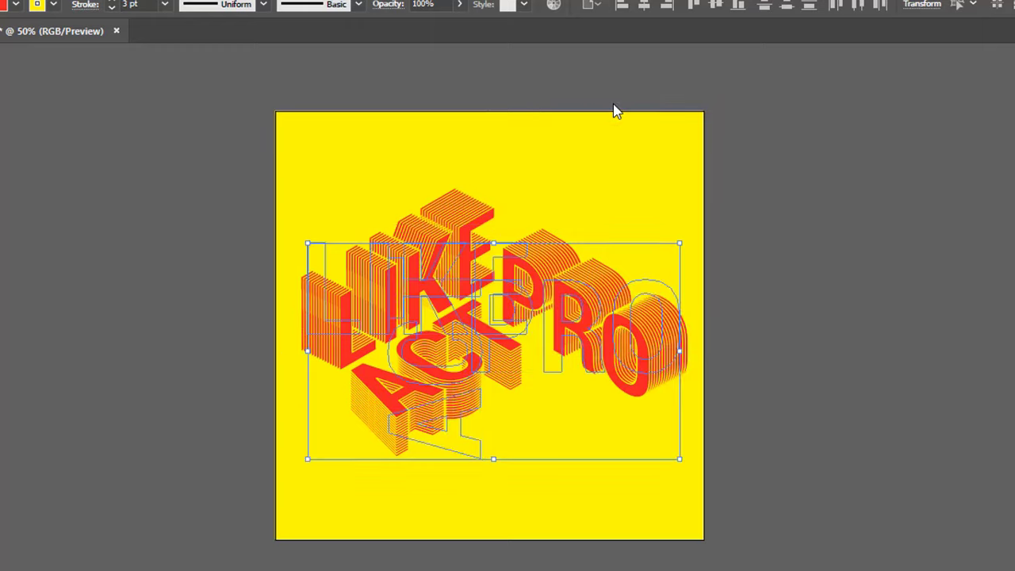
click(841, 81)
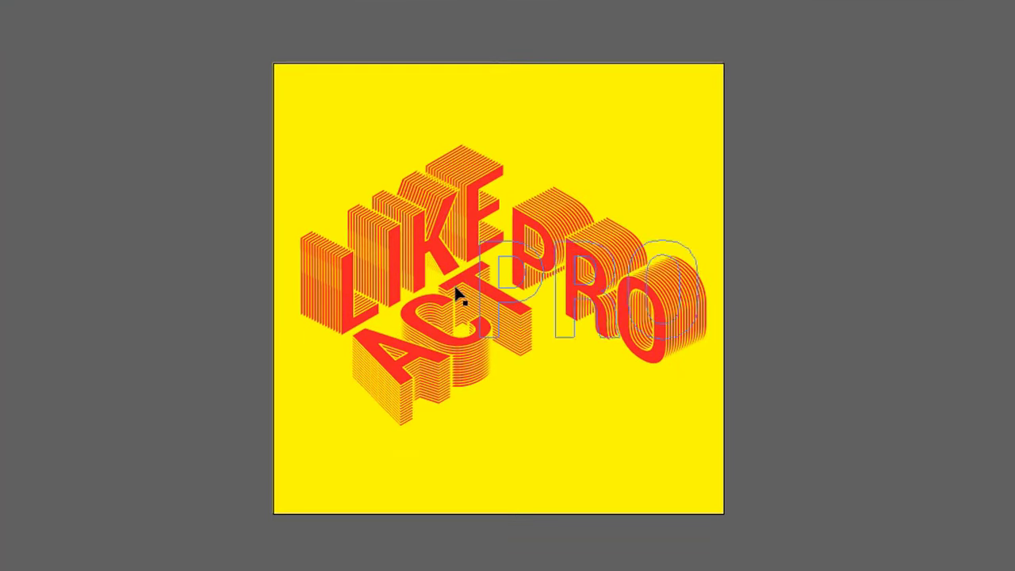
Step: Reselect the three outlined words and show their anchor points with the Direct Selection Tool
click(460, 215)
shift+click(628, 294)
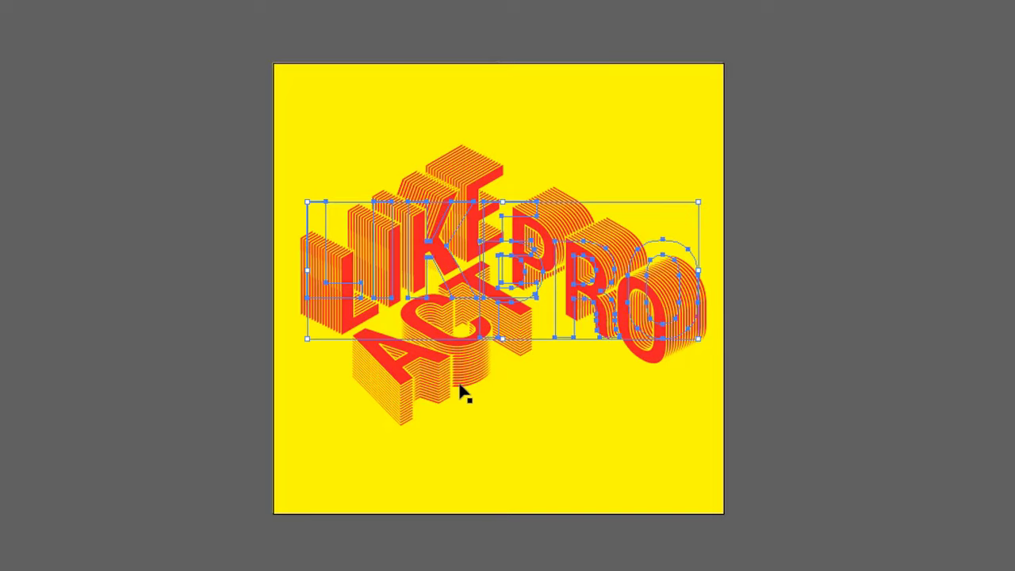
shift+click(444, 395)
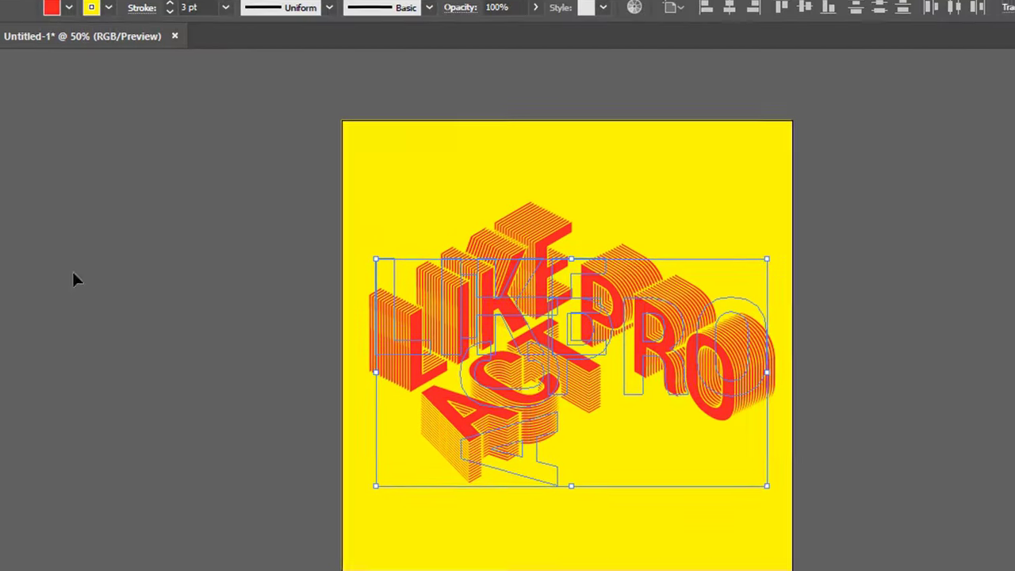
click(17, 116)
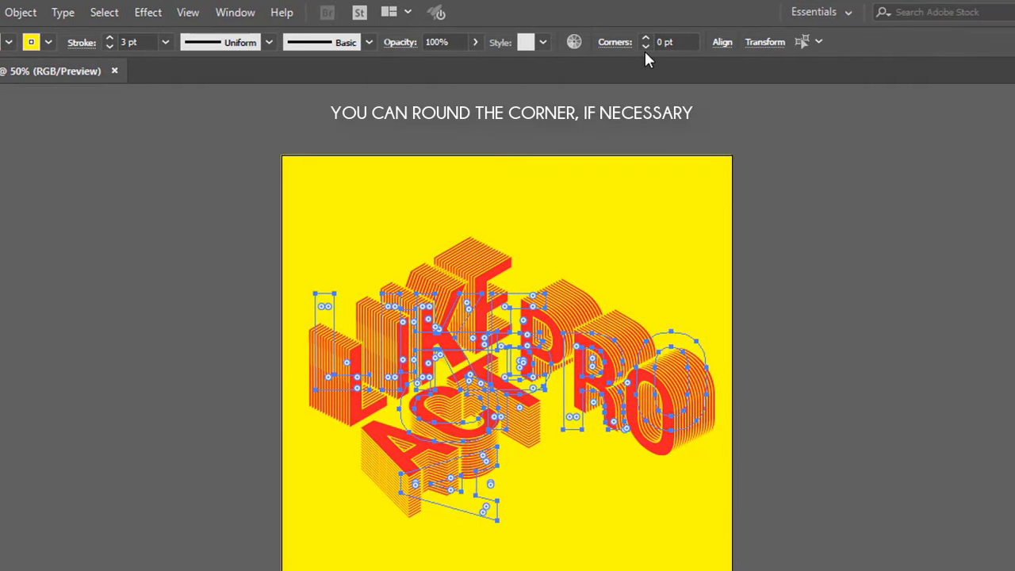
Step: Raise the letters' corner radius to 2.14 pt in the Corners field, then deselect
click(679, 43)
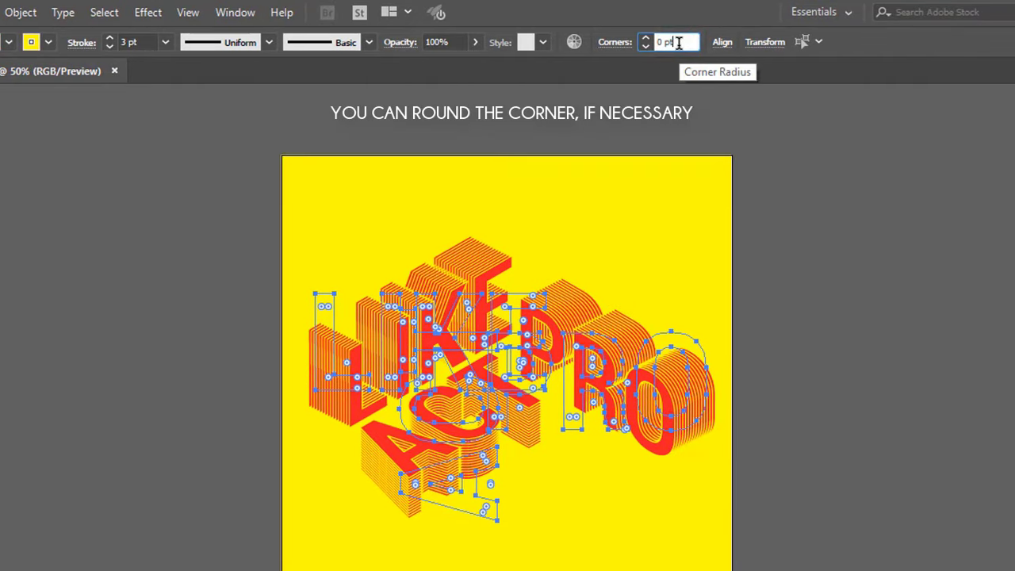
key(Up)
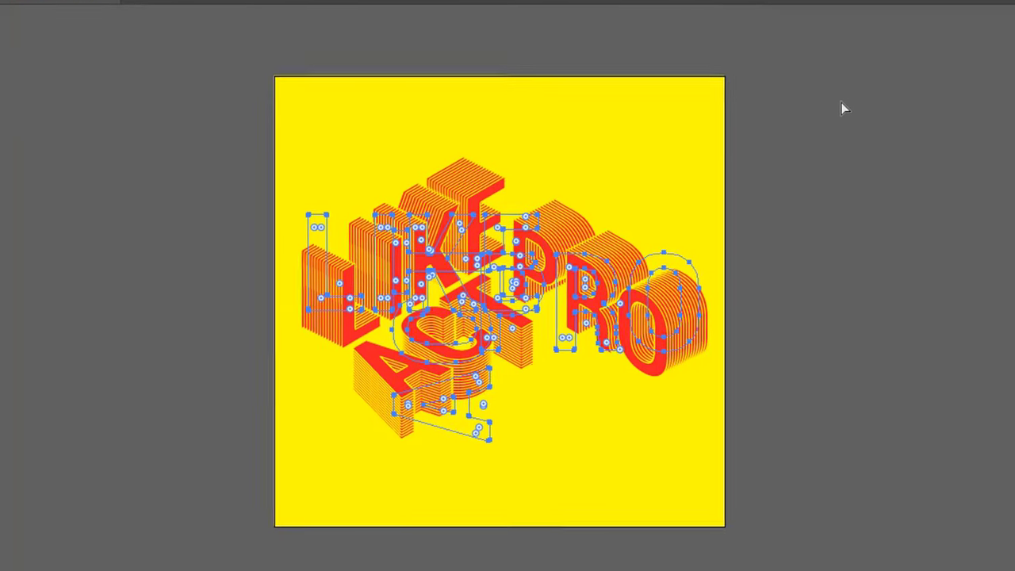
click(840, 89)
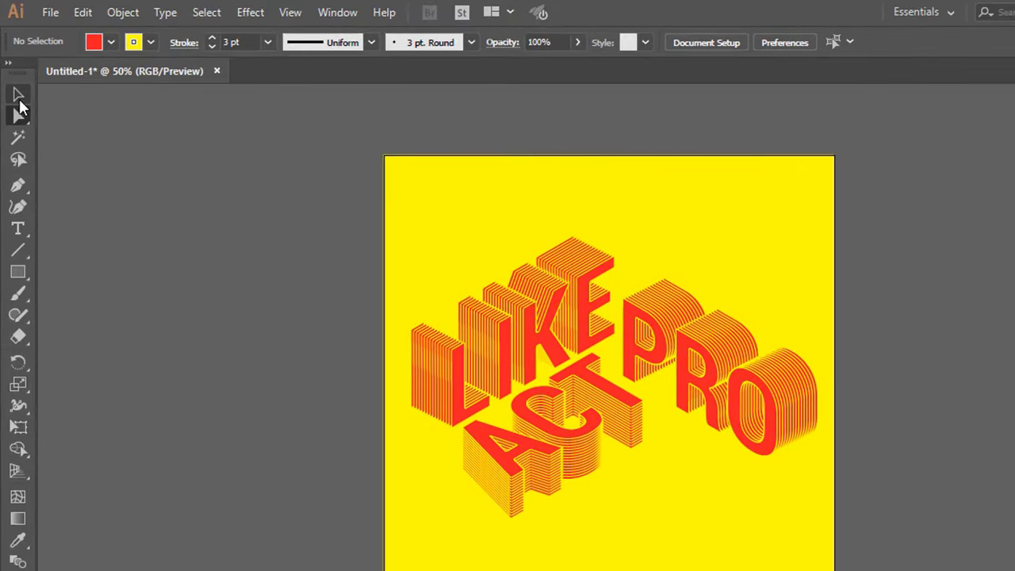
Step: Using the Selection Tool, select the outlined LIKE, PRO and ACT words together
click(18, 95)
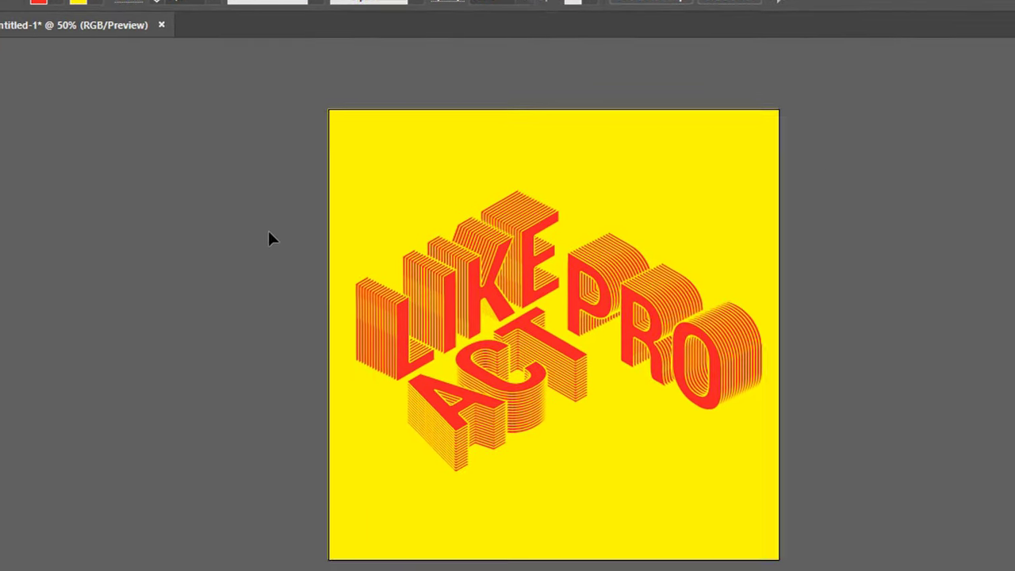
click(214, 185)
click(382, 217)
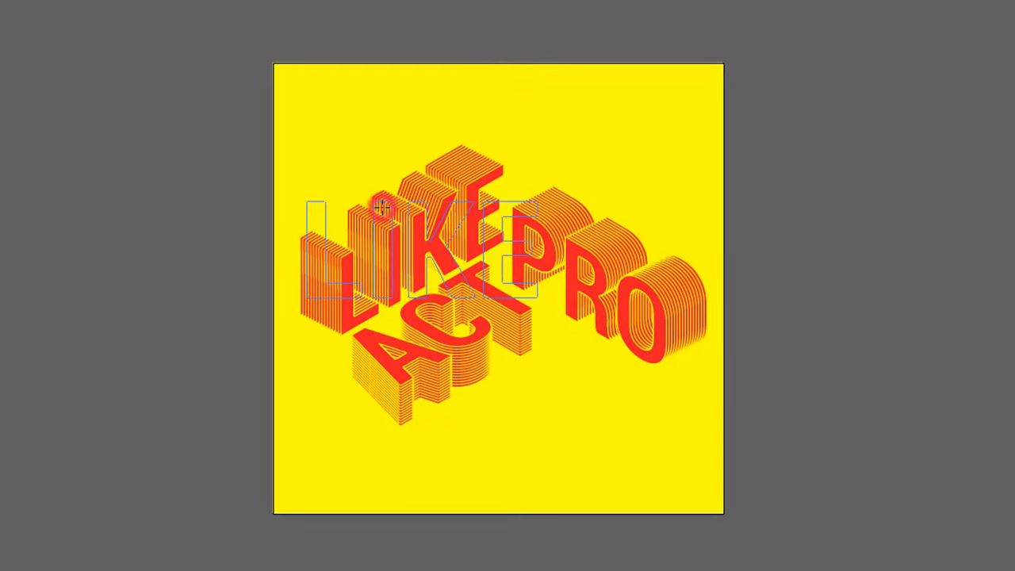
shift+click(631, 308)
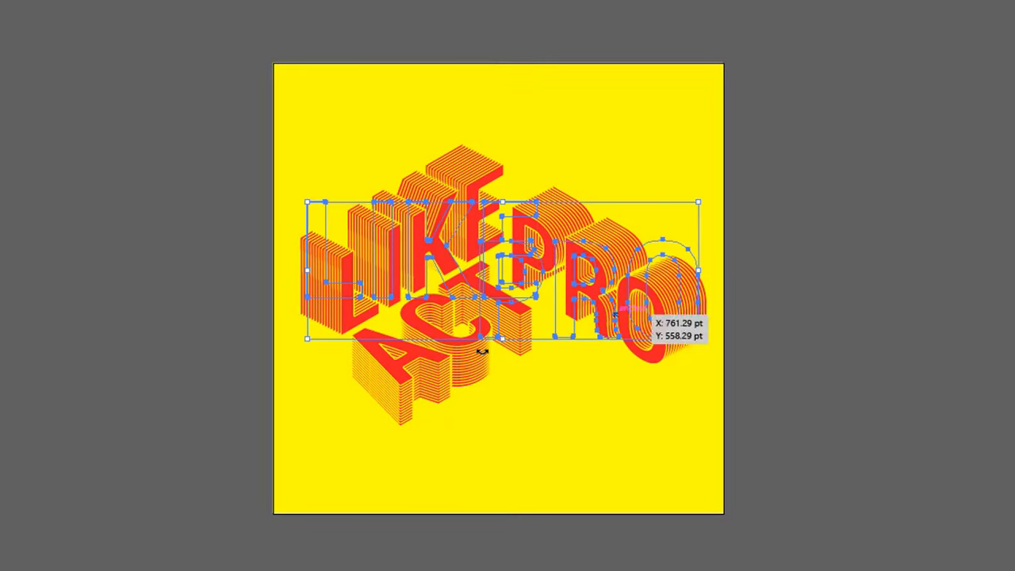
shift+click(418, 370)
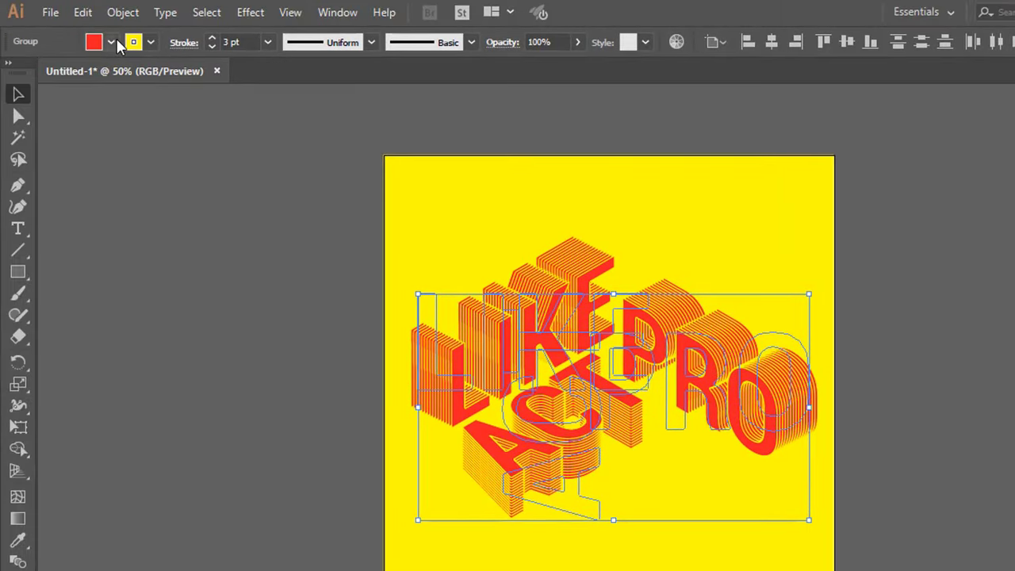
Step: Apply the green-to-orange gradient swatch as the lettering fill, then deselect to preview it
click(116, 41)
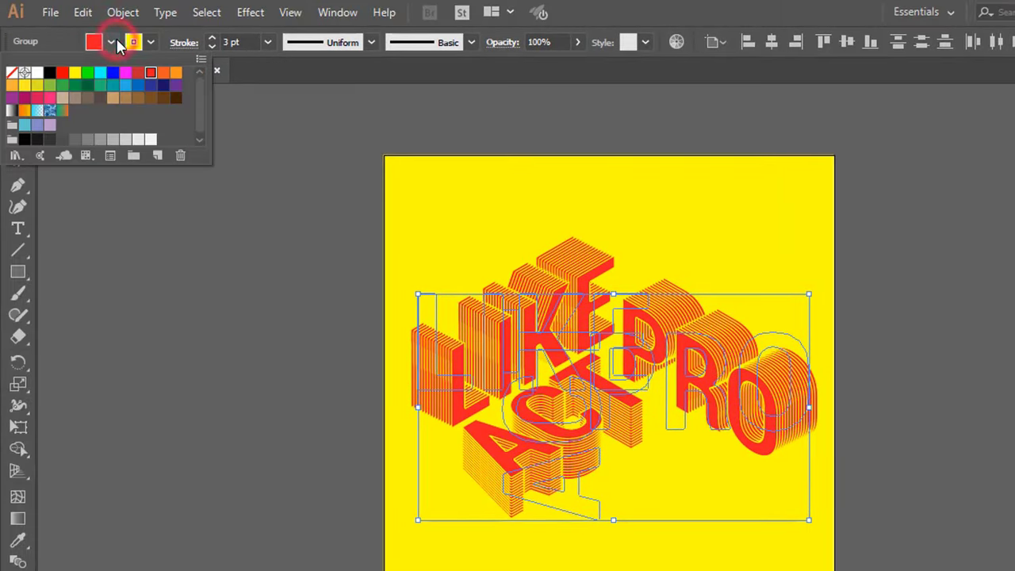
click(63, 115)
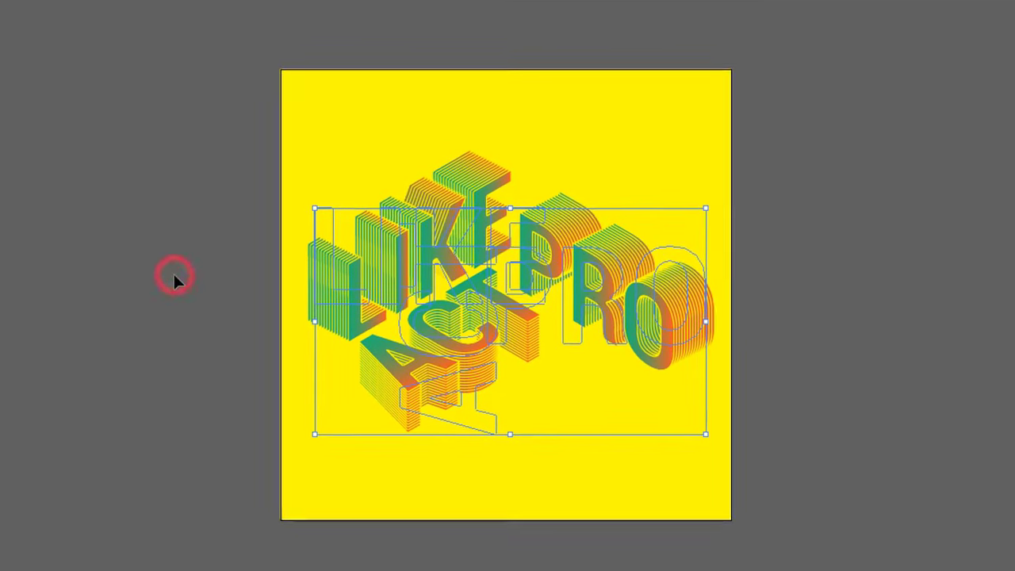
click(168, 270)
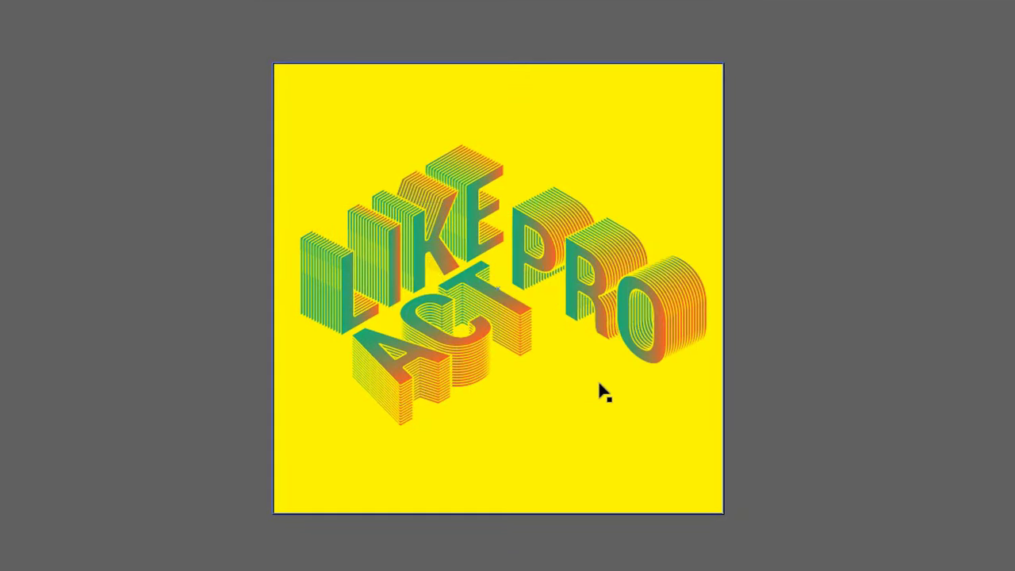
Step: With the Gradient Tool, drag diagonal gradients across the ACT and PRO letter groups
click(466, 354)
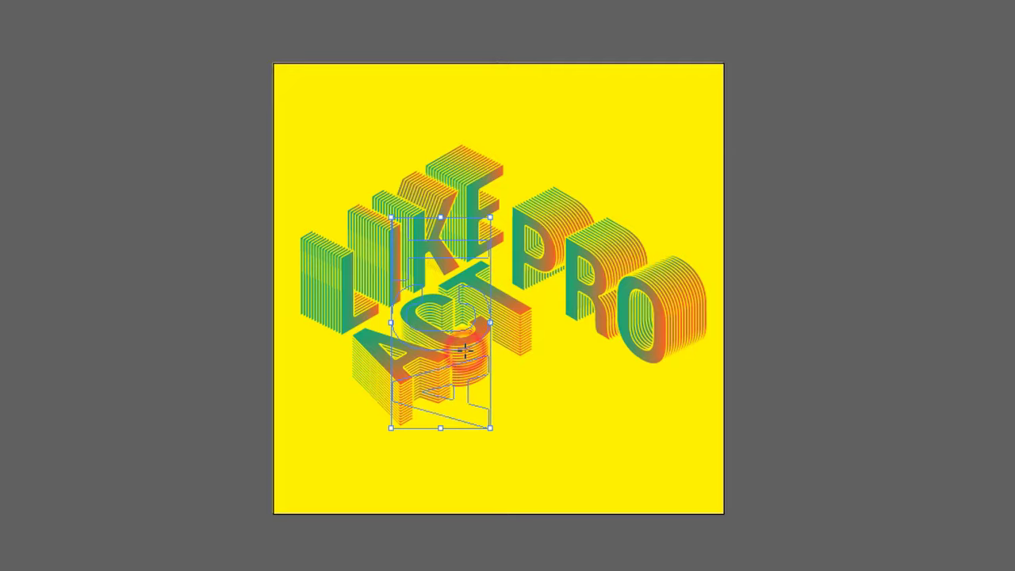
key(Tab)
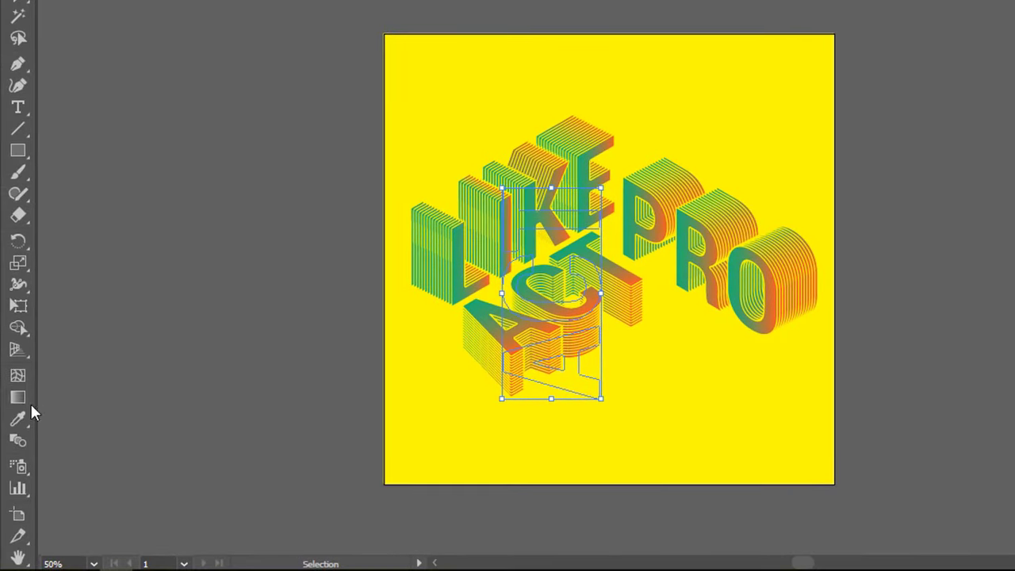
click(19, 399)
key(Tab)
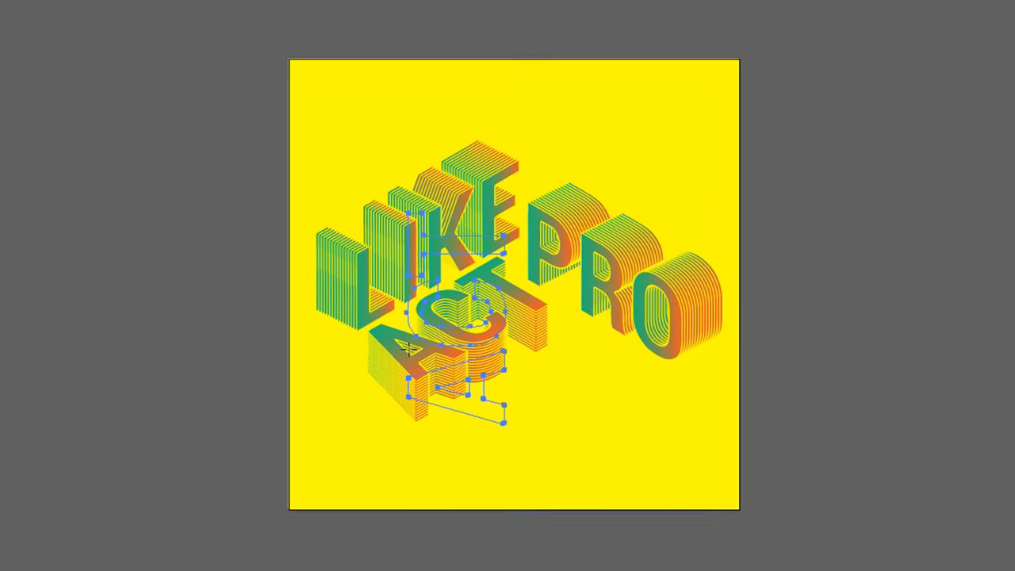
drag(375, 361, 501, 287)
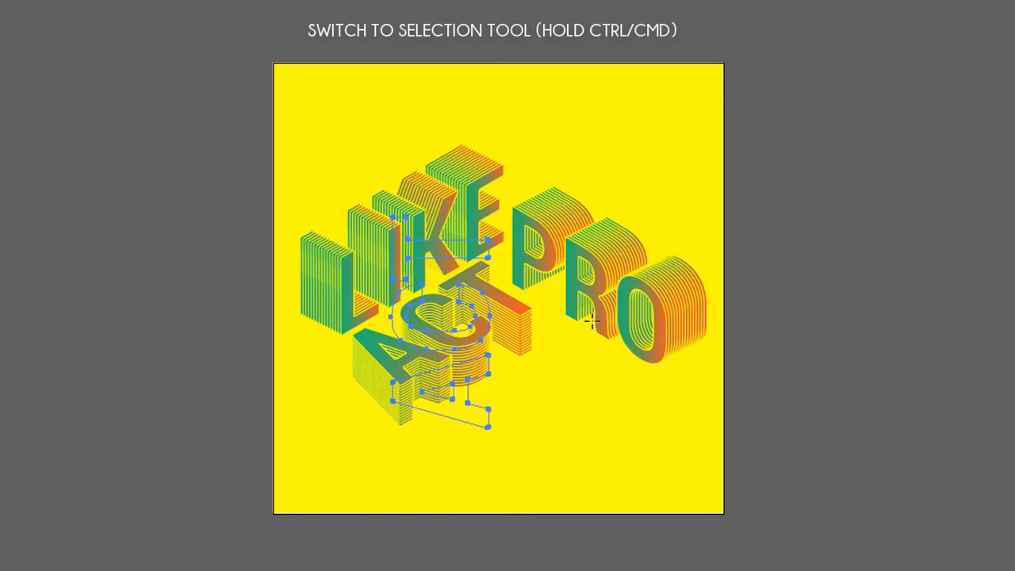
key(ctrl)
ctrl+click(600, 287)
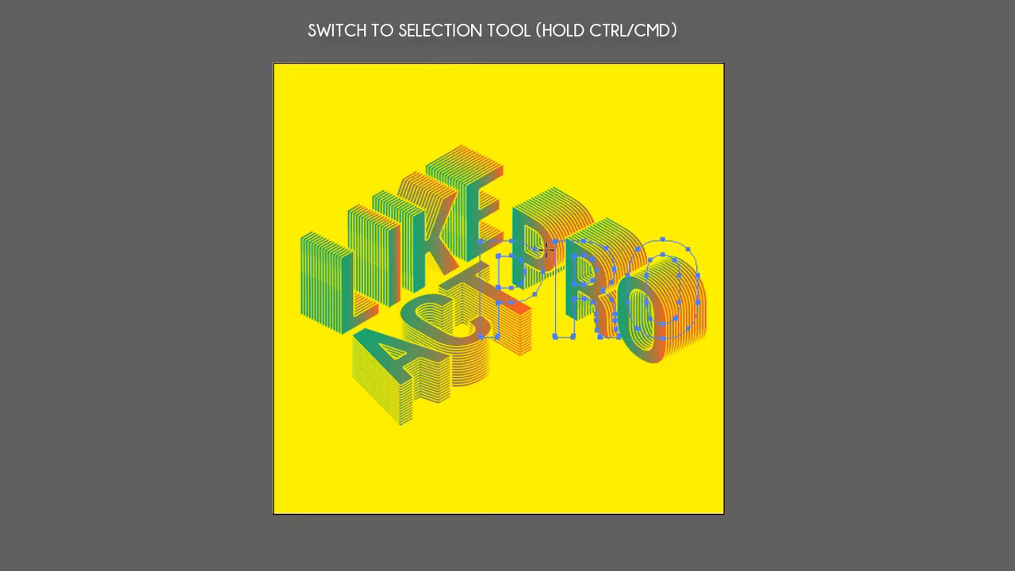
drag(514, 230, 675, 323)
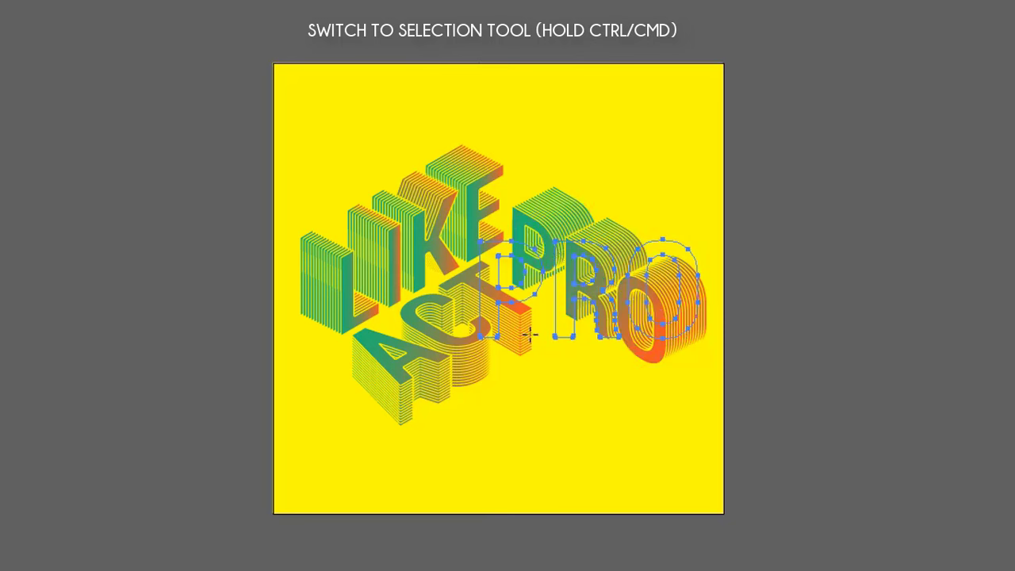
Step: Drag a diagonal gradient across LIKE, then return to the Selection Tool and select the yellow square
ctrl+click(404, 251)
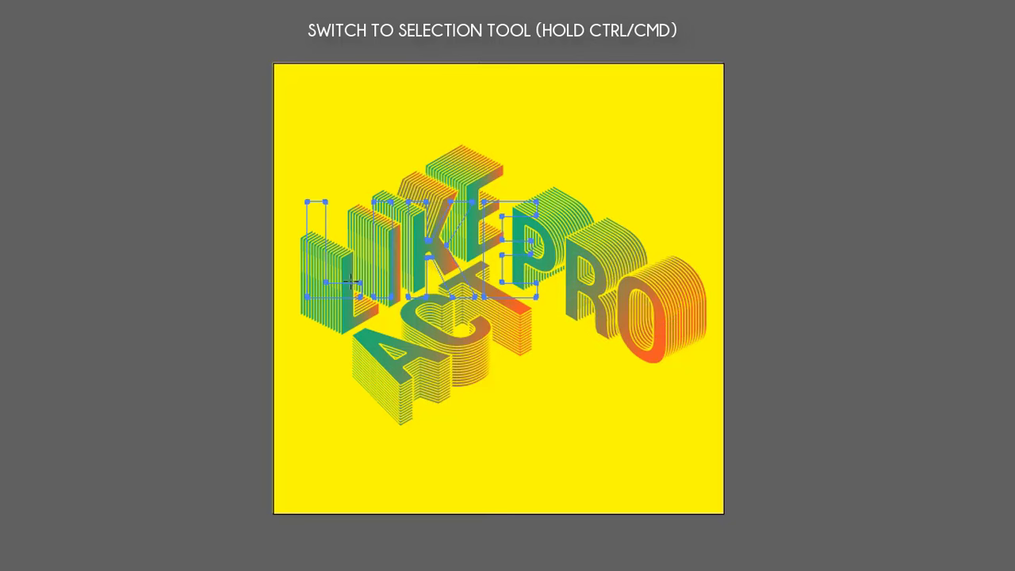
drag(336, 294, 497, 207)
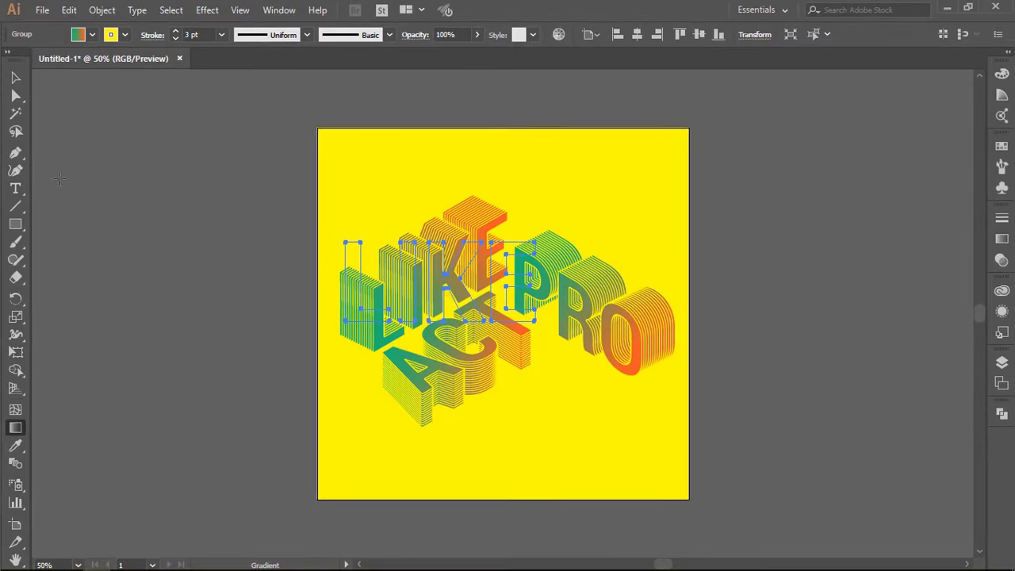
click(15, 77)
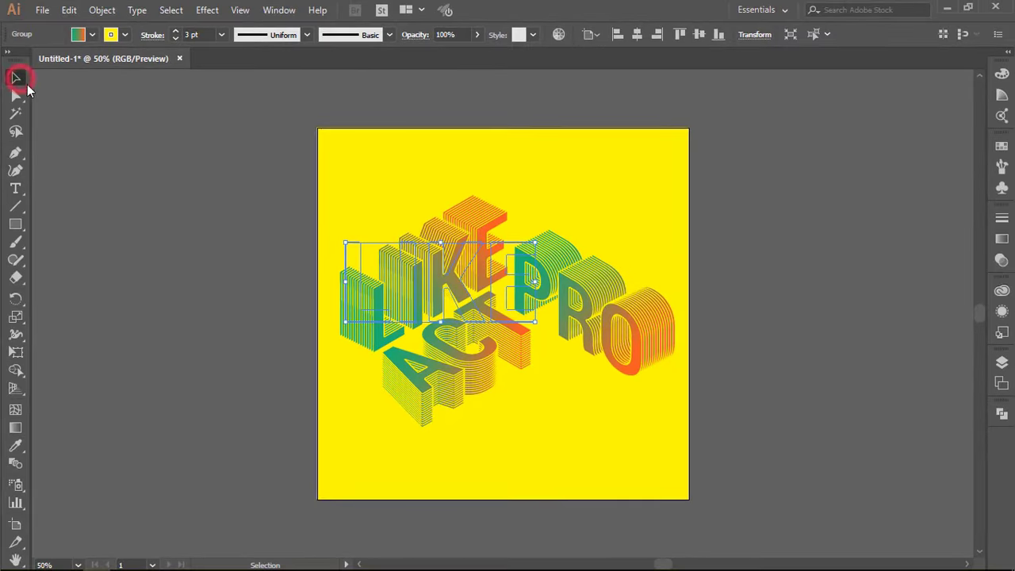
click(787, 314)
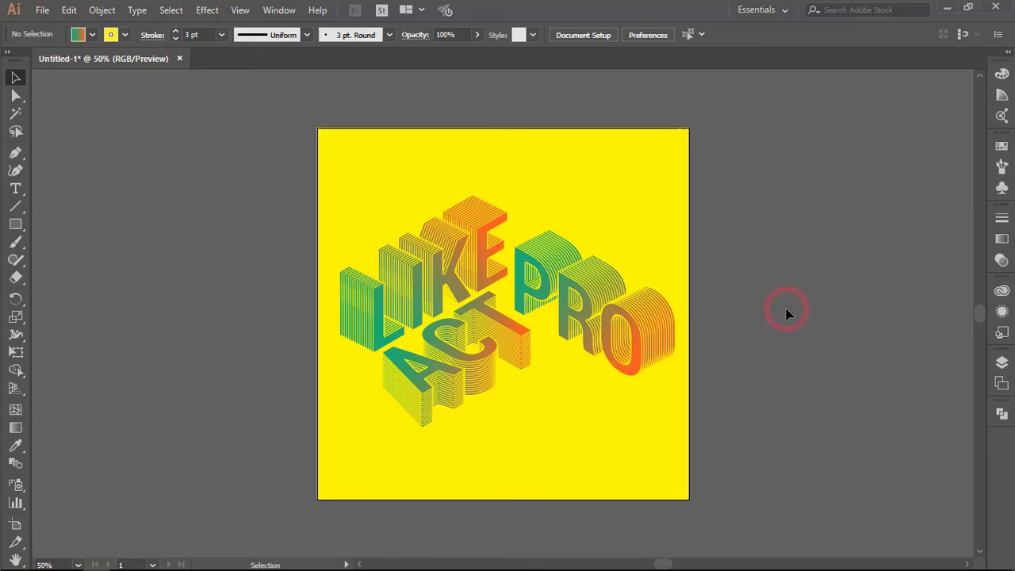
click(646, 343)
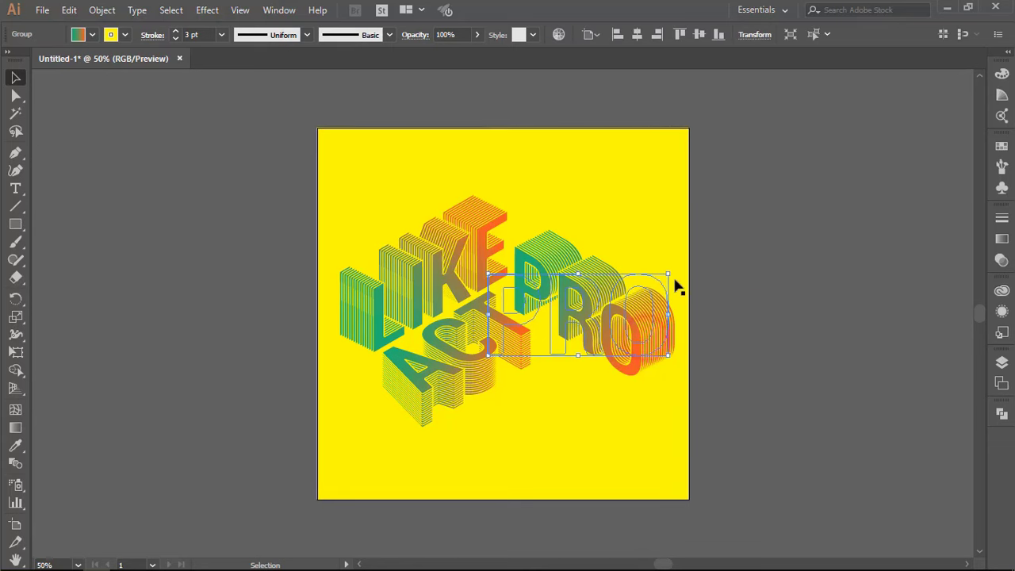
click(398, 170)
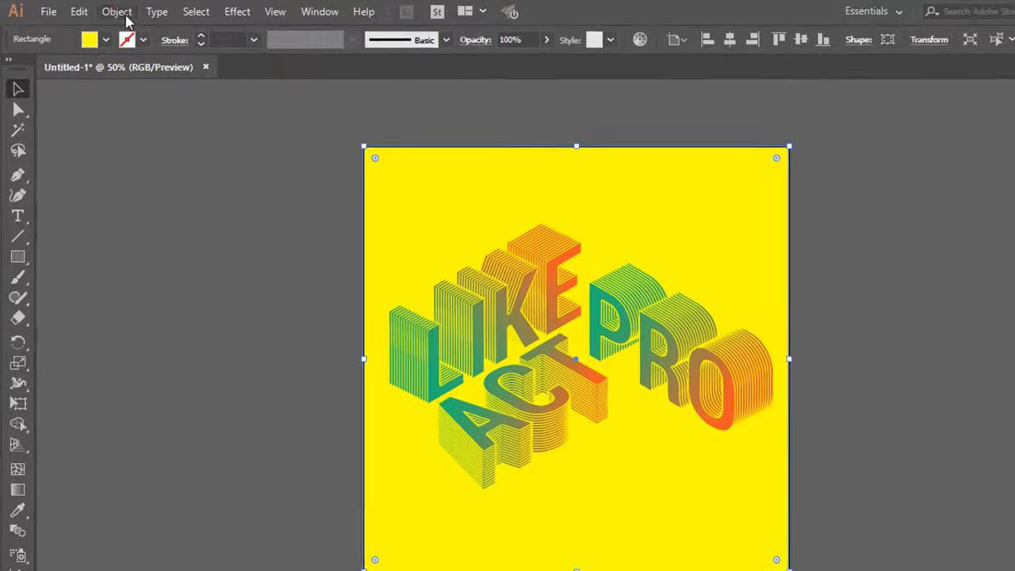
Step: Lock the yellow background square with Object > Lock > Selection
click(105, 11)
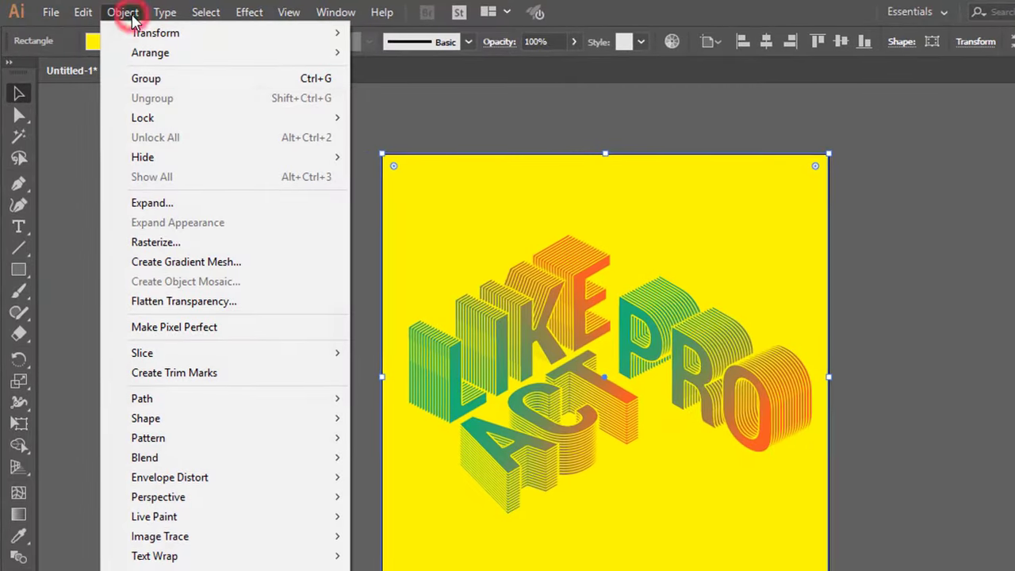
click(158, 121)
click(385, 114)
Step: Marquee-select all the lettering and group it, undoing an accidental resize along the way
click(998, 315)
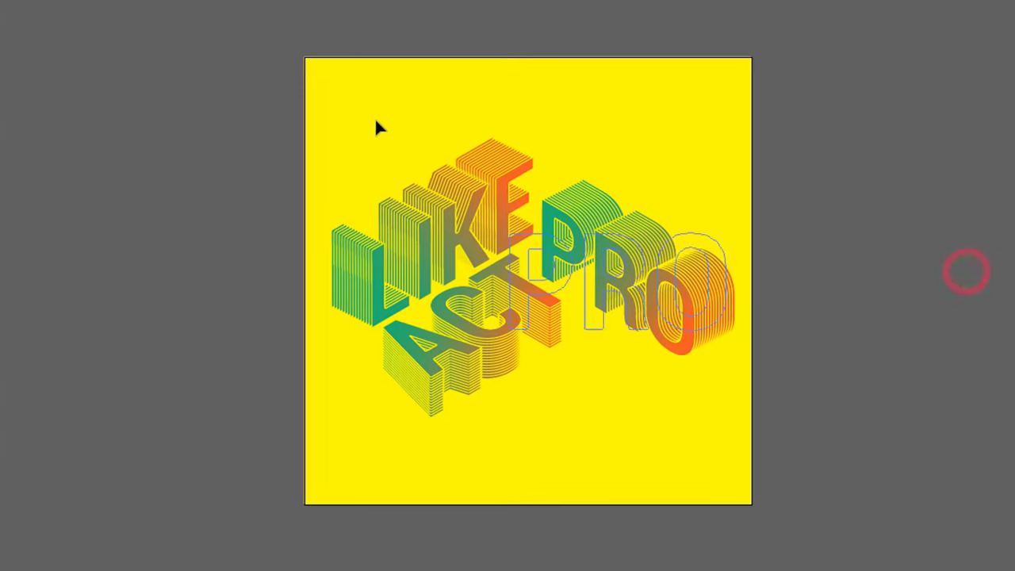
drag(317, 87, 727, 408)
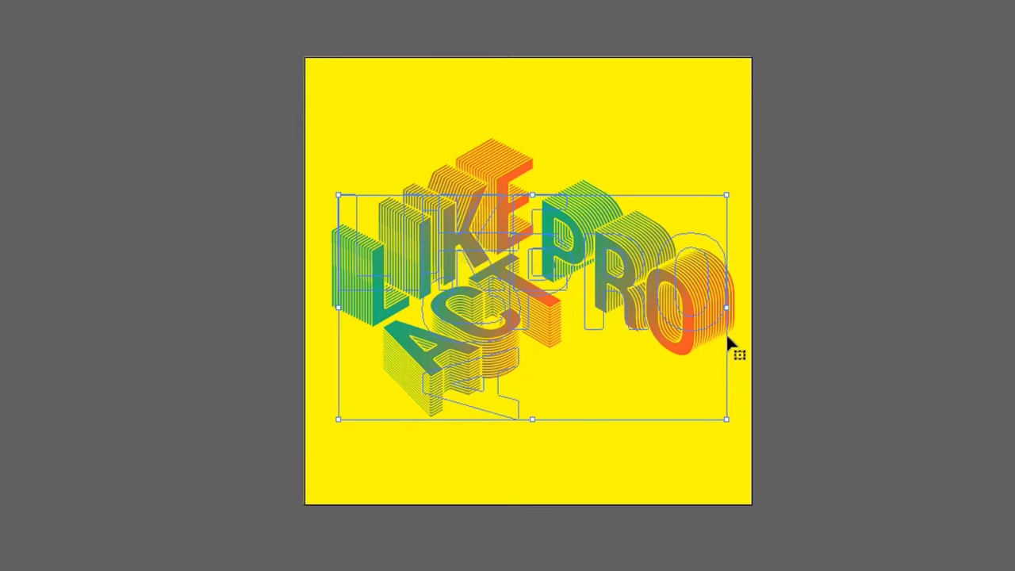
drag(726, 306, 817, 337)
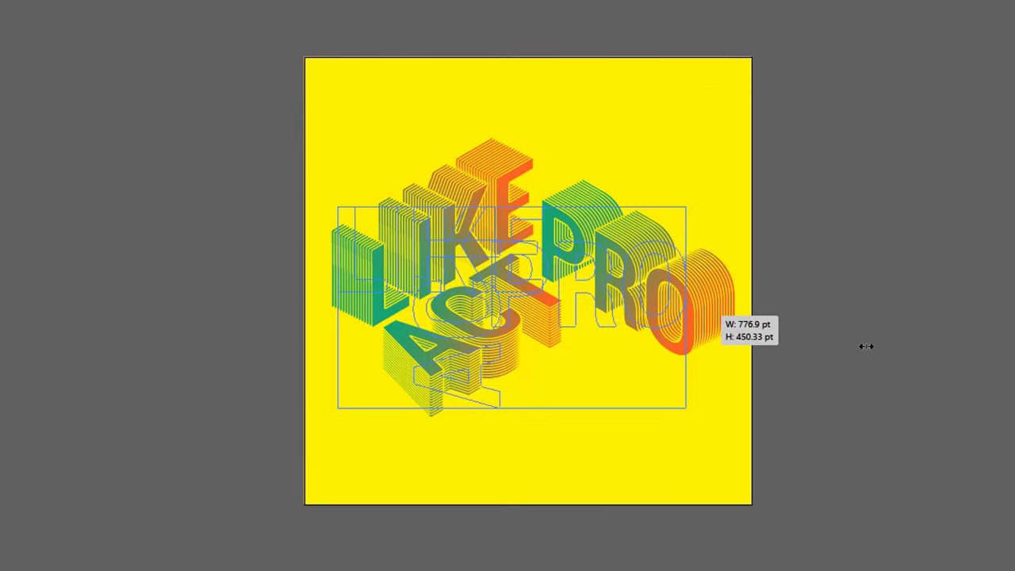
key(ctrl+z)
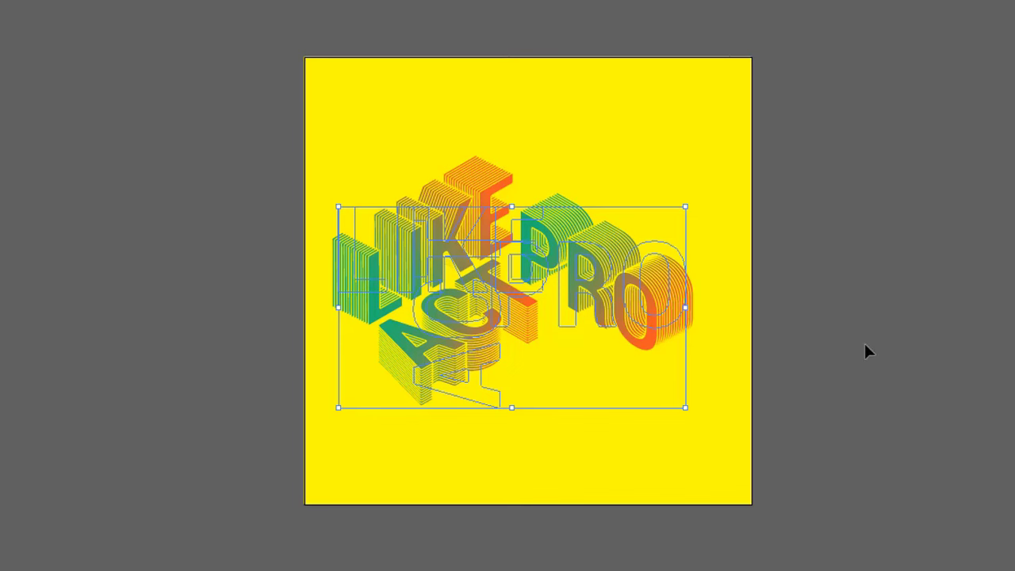
click(863, 346)
drag(362, 142, 626, 372)
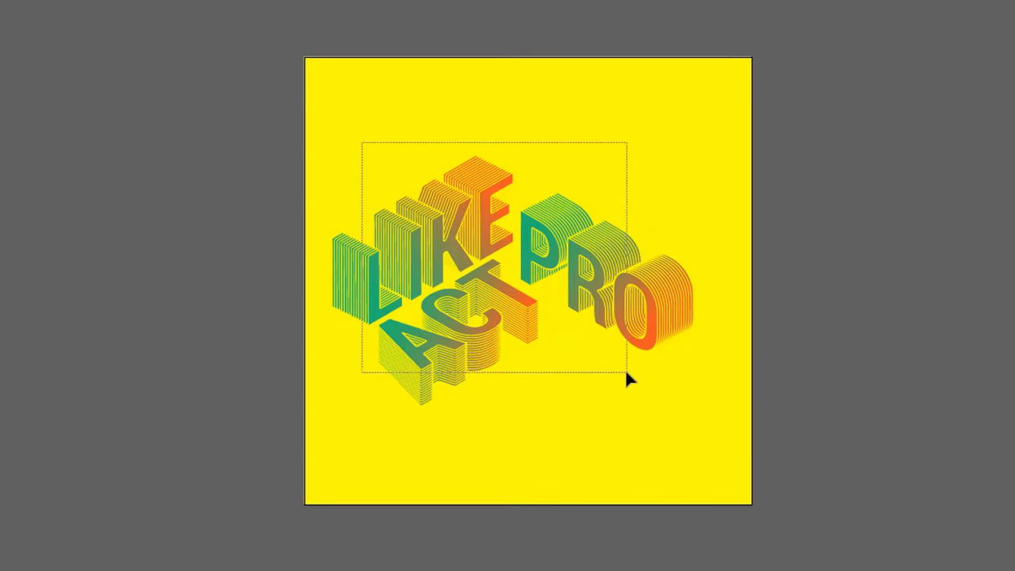
right_click(595, 306)
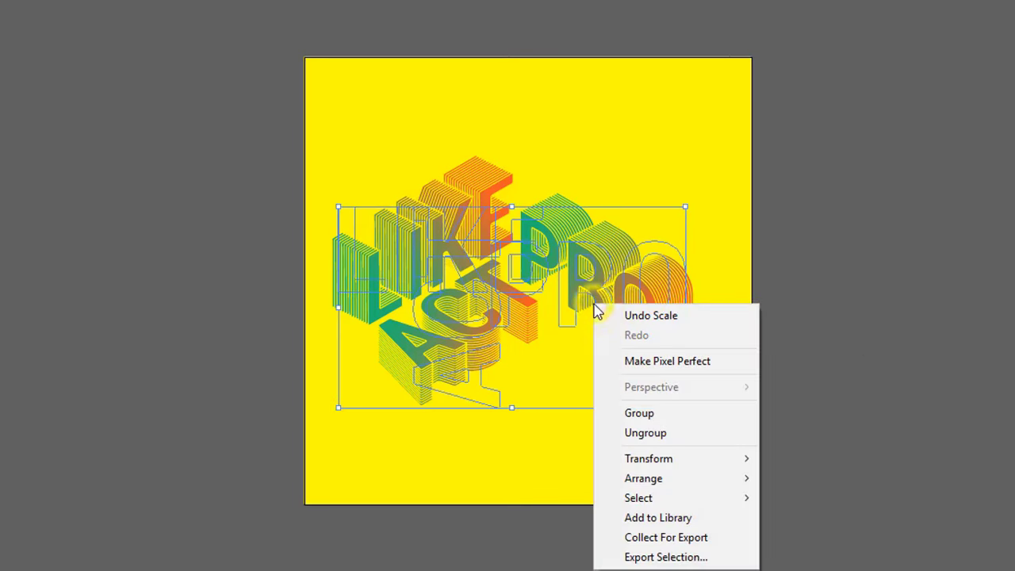
click(644, 413)
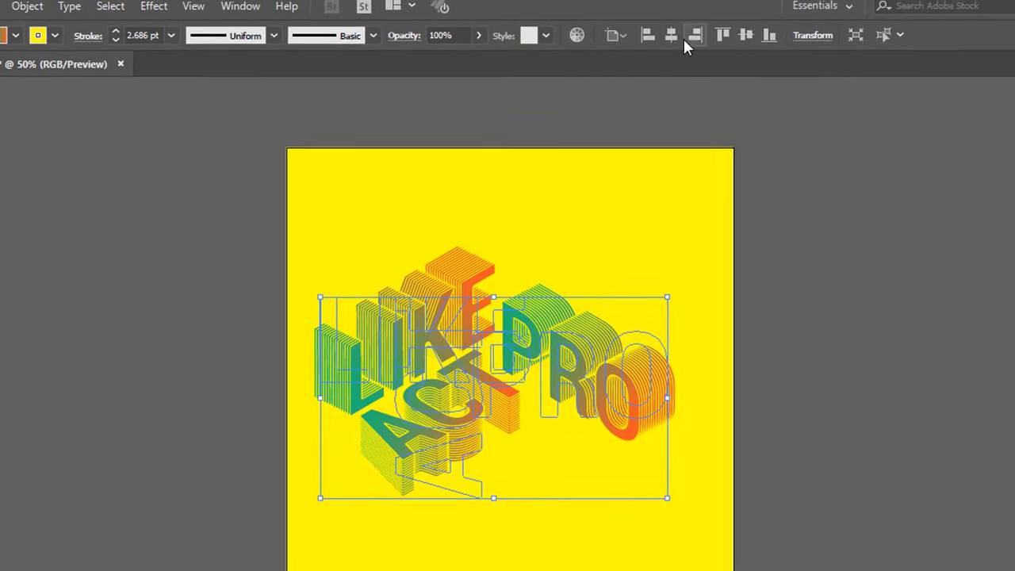
Step: Centre the lettering group horizontally and vertically on the artboard, then deselect
click(673, 41)
click(748, 42)
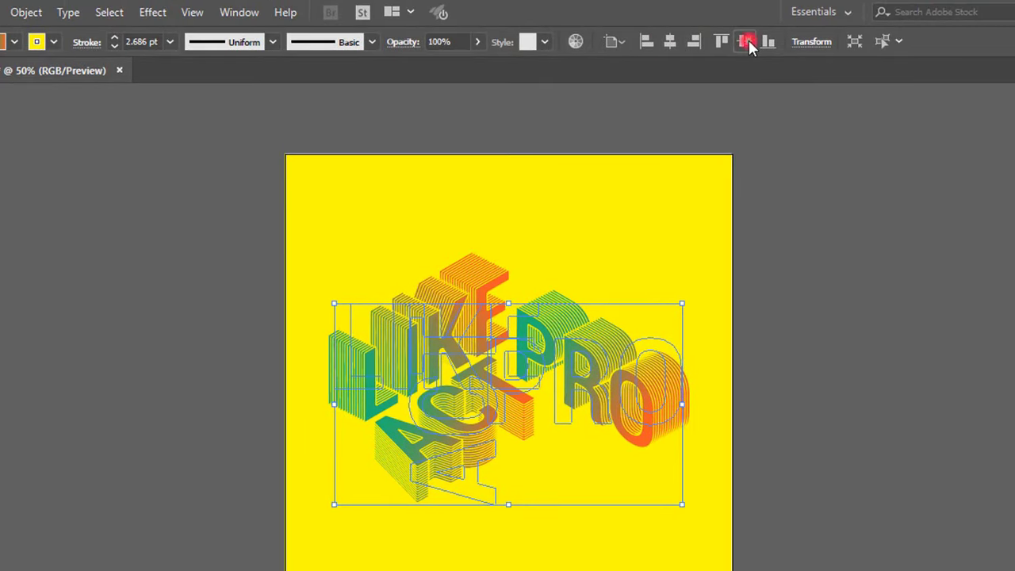
click(823, 301)
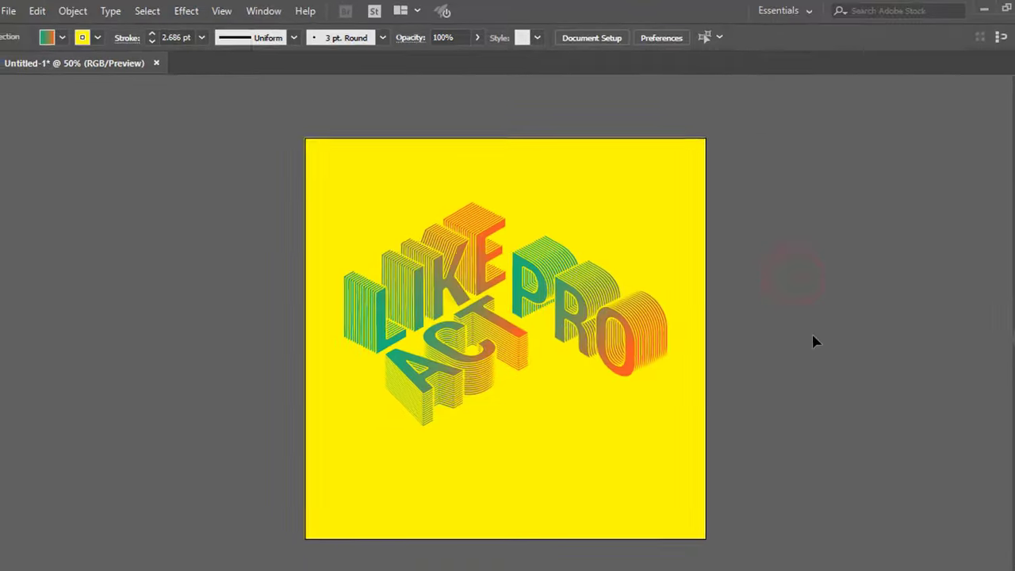
Step: Nudge the lettering group down and right with Shift+arrow keys, then deselect
click(523, 325)
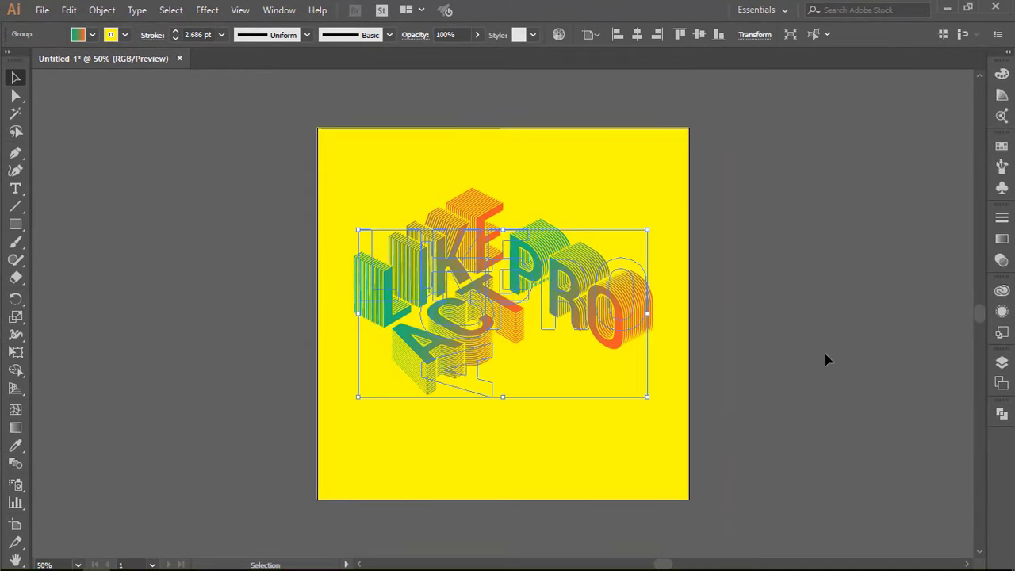
key(ctrl+z)
key(shift+Right)
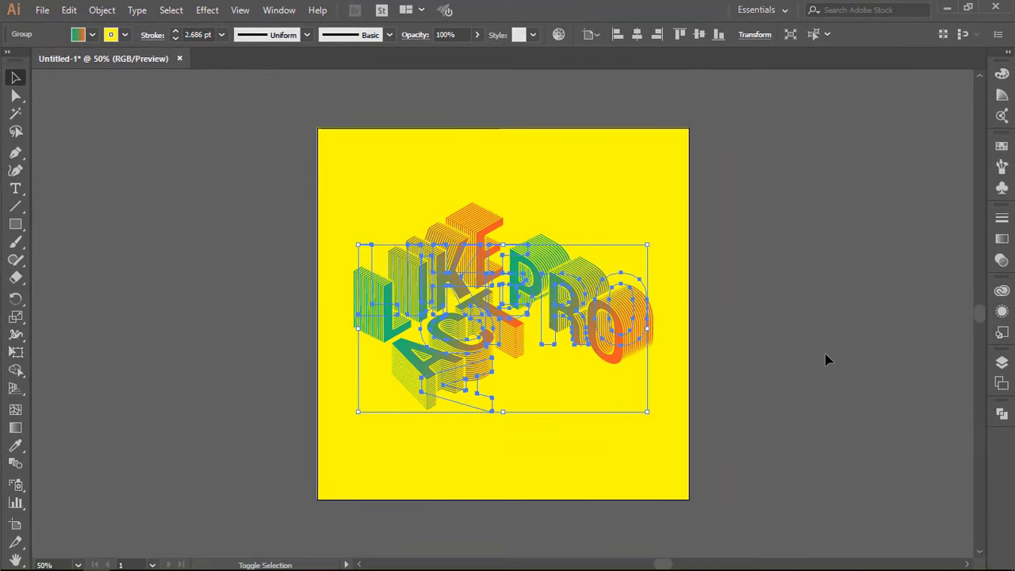
key(shift+Down)
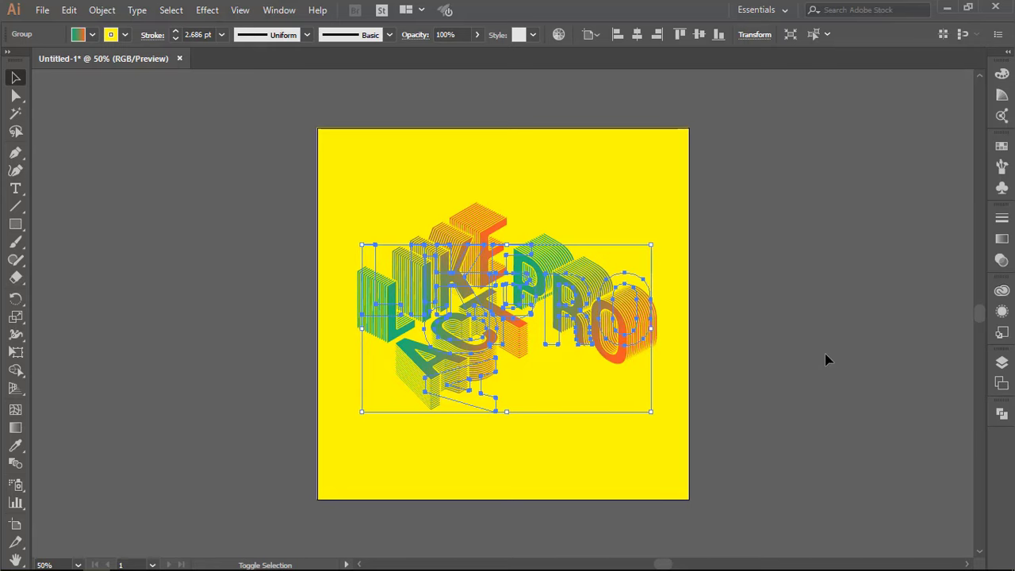
click(815, 305)
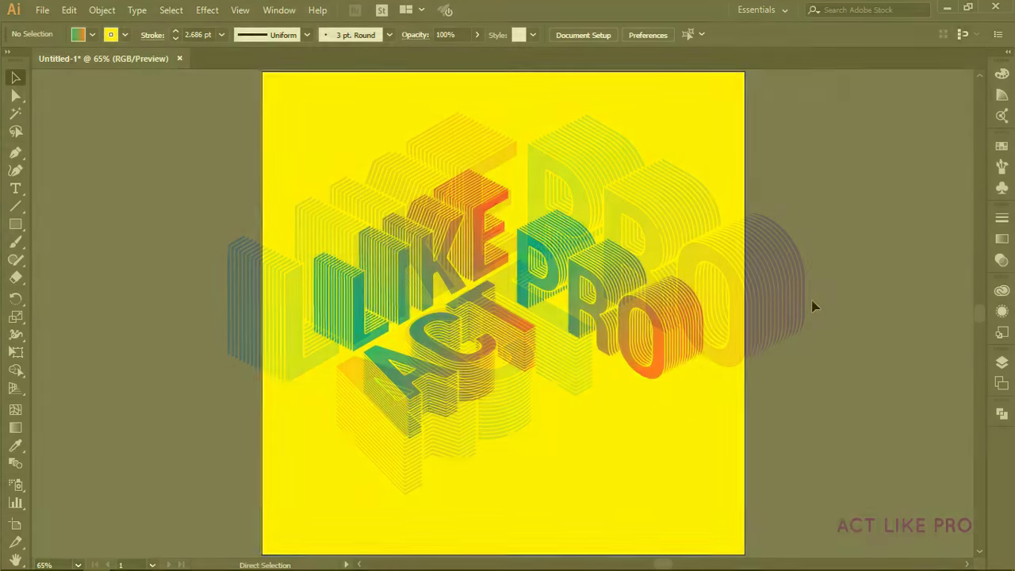